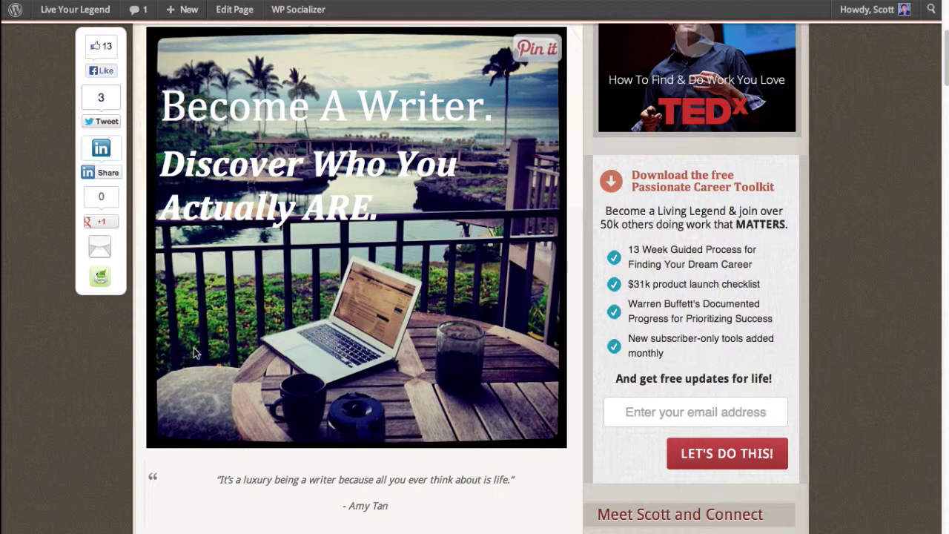
Scroll to the post's section 1 and follow its link to Bluehost's $3.95/month hosting offer
{"action": "scroll", "coordinate": [224, 341], "scroll_direction": "up", "scroll_amount": 1}
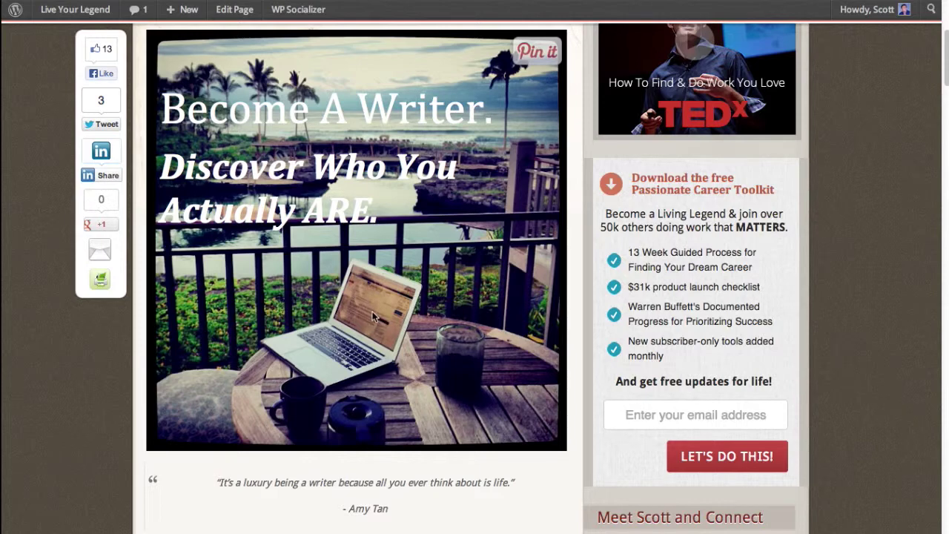
{"action": "scroll", "coordinate": [406, 375], "scroll_direction": "down", "scroll_amount": 2}
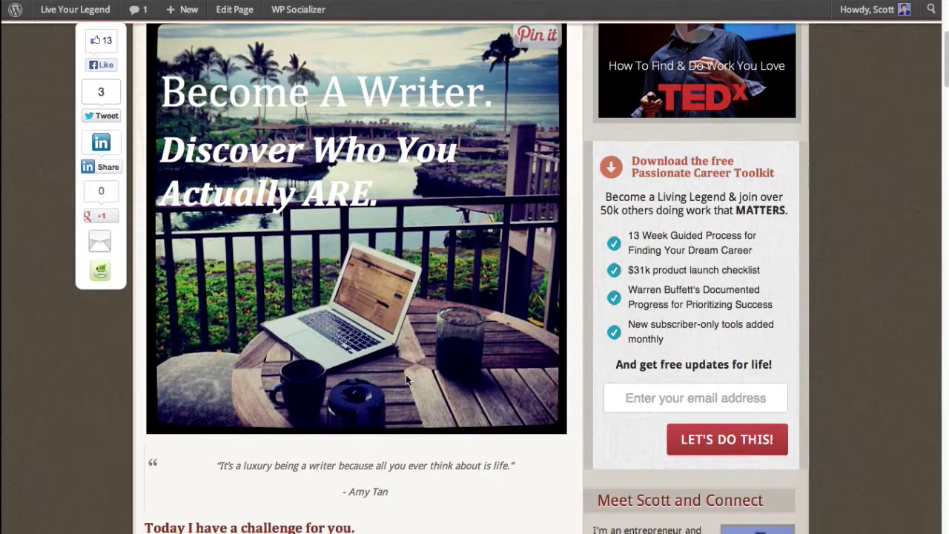
{"action": "scroll", "coordinate": [405, 375], "scroll_direction": "down", "scroll_amount": 2}
{"action": "scroll", "coordinate": [406, 375], "scroll_direction": "down", "scroll_amount": 5}
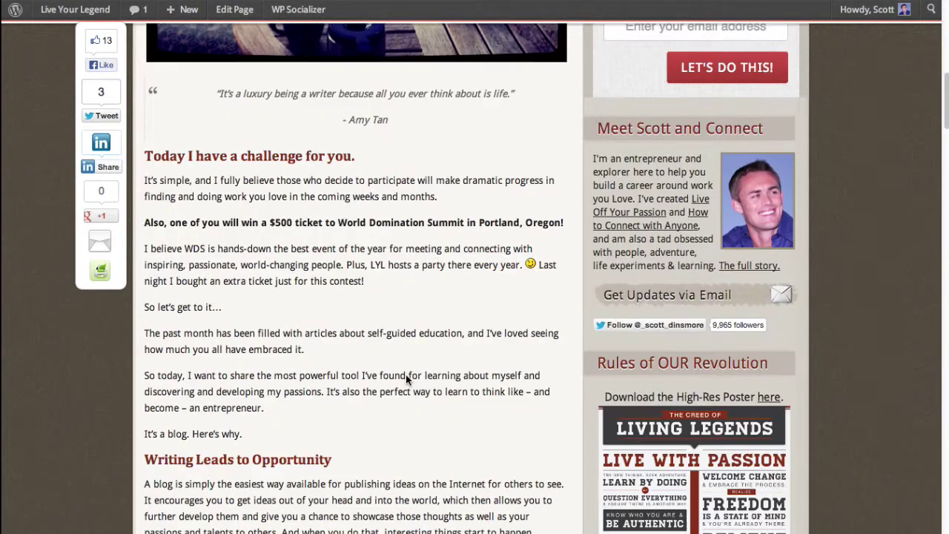
{"action": "scroll", "coordinate": [406, 375], "scroll_direction": "down", "scroll_amount": 1}
{"action": "scroll", "coordinate": [406, 371], "scroll_direction": "down", "scroll_amount": 3}
{"action": "scroll", "coordinate": [407, 374], "scroll_direction": "down", "scroll_amount": 2}
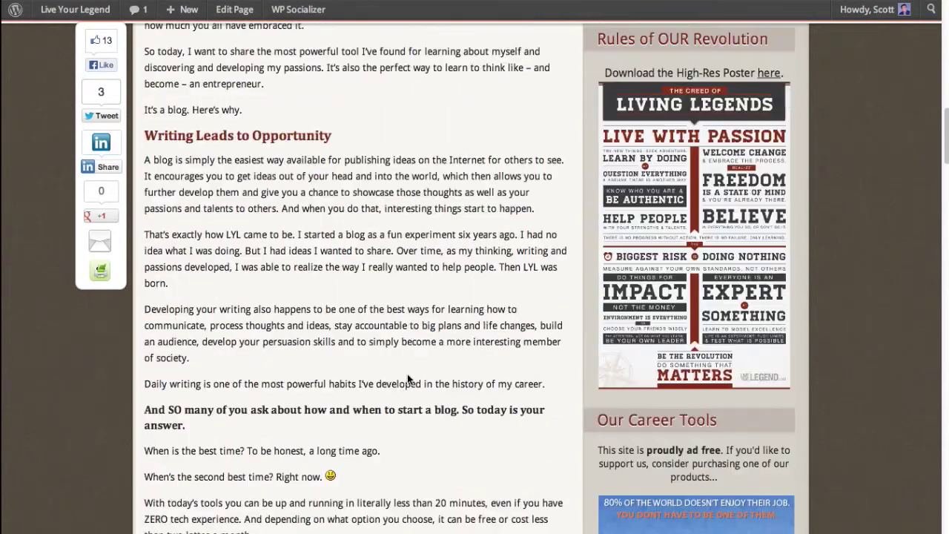
{"action": "scroll", "coordinate": [407, 374], "scroll_direction": "down", "scroll_amount": 1}
{"action": "scroll", "coordinate": [408, 373], "scroll_direction": "down", "scroll_amount": 1}
{"action": "scroll", "coordinate": [408, 374], "scroll_direction": "down", "scroll_amount": 1}
{"action": "scroll", "coordinate": [407, 374], "scroll_direction": "down", "scroll_amount": 1}
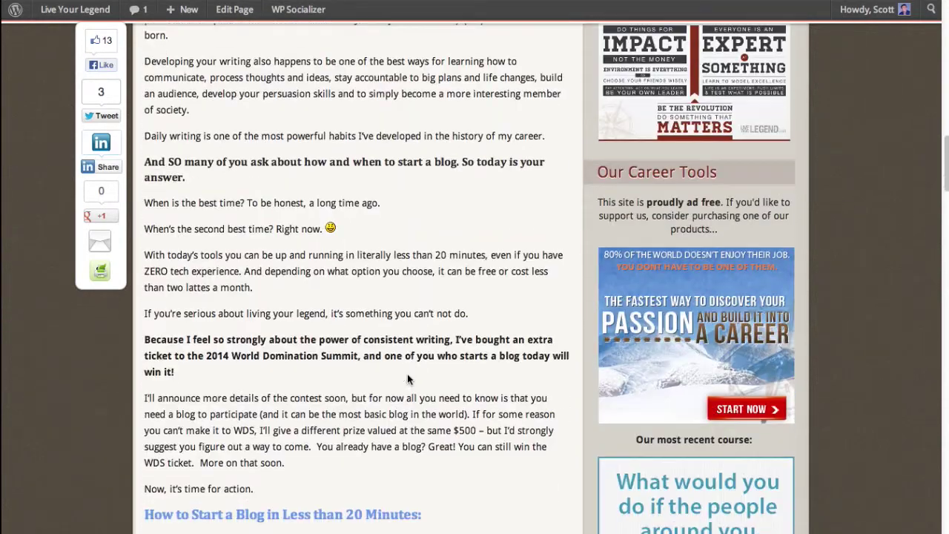
{"action": "scroll", "coordinate": [407, 374], "scroll_direction": "down", "scroll_amount": 4}
{"action": "scroll", "coordinate": [408, 374], "scroll_direction": "down", "scroll_amount": 1}
{"action": "scroll", "coordinate": [408, 374], "scroll_direction": "down", "scroll_amount": 2}
{"action": "scroll", "coordinate": [407, 374], "scroll_direction": "down", "scroll_amount": 1}
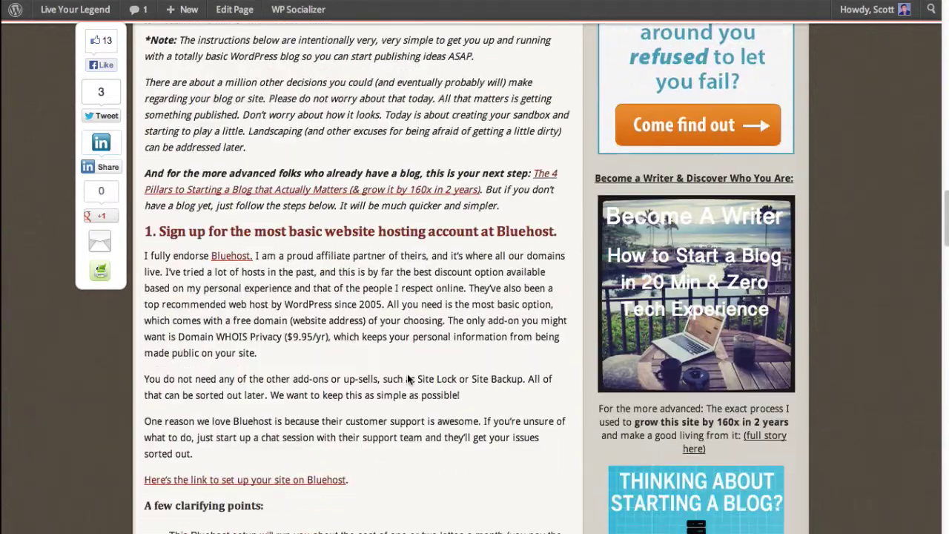
{"action": "scroll", "coordinate": [331, 268], "scroll_direction": "up", "scroll_amount": 1}
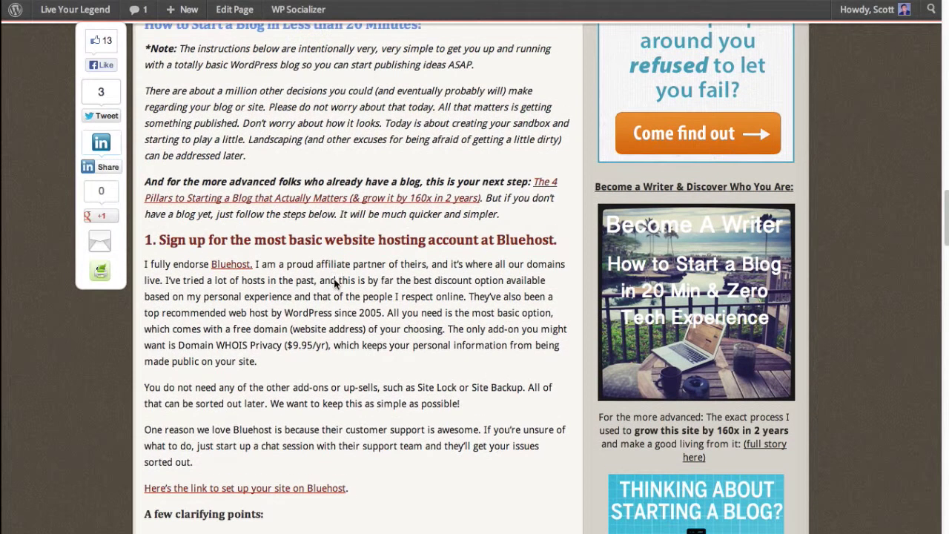
{"action": "left_click", "coordinate": [266, 197]}
{"action": "left_click", "coordinate": [233, 265]}
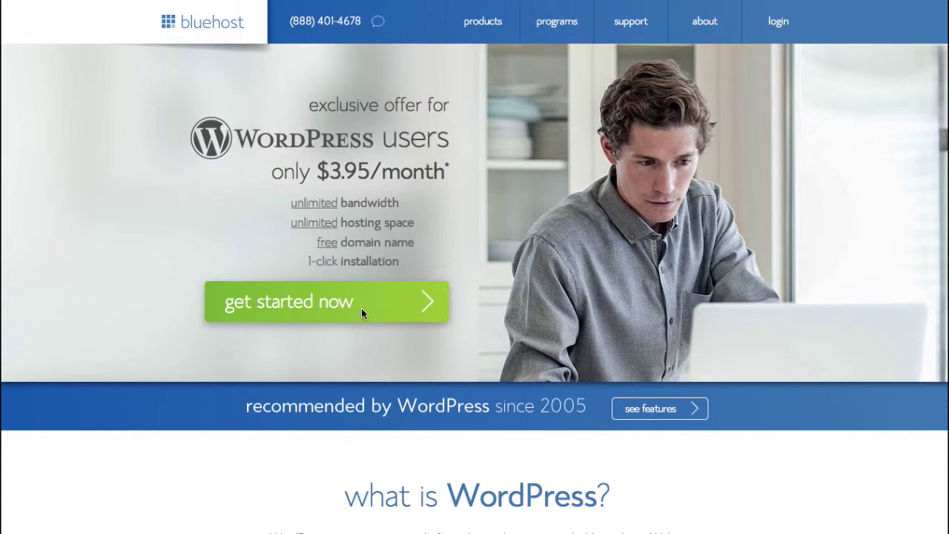
Start WordPress hosting sign-up and request the free new domain lylstartablog.com
{"action": "left_click", "coordinate": [335, 303]}
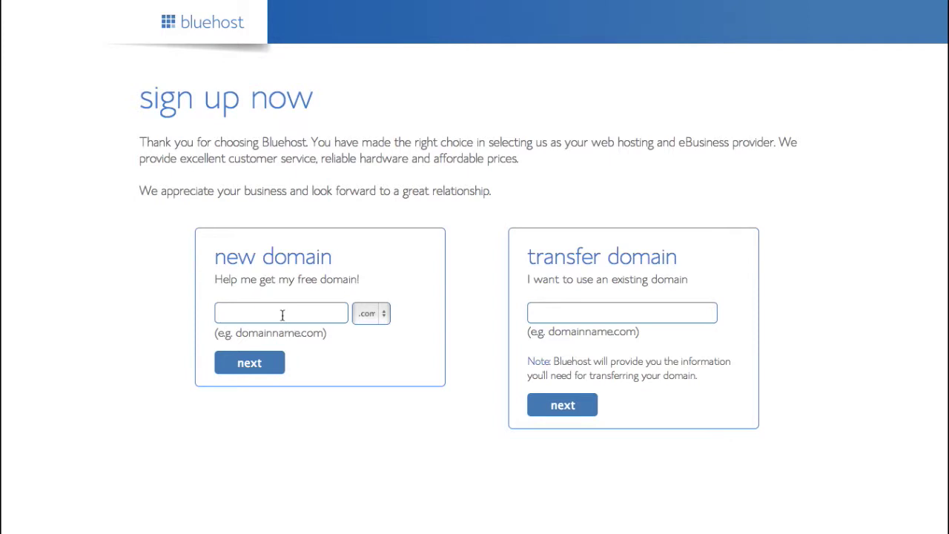
{"action": "left_click", "coordinate": [271, 313]}
{"action": "type", "text": "lylstartablog"}
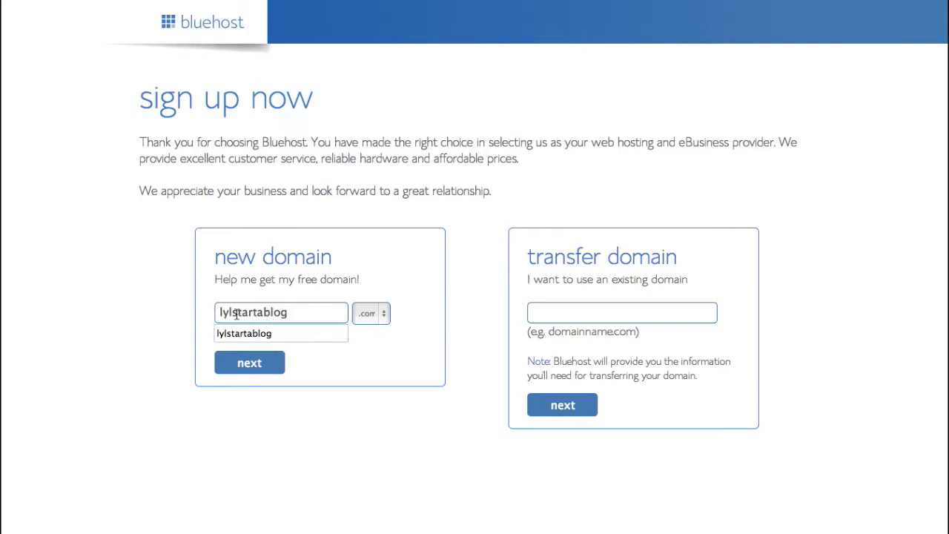
{"action": "key", "text": "Escape"}
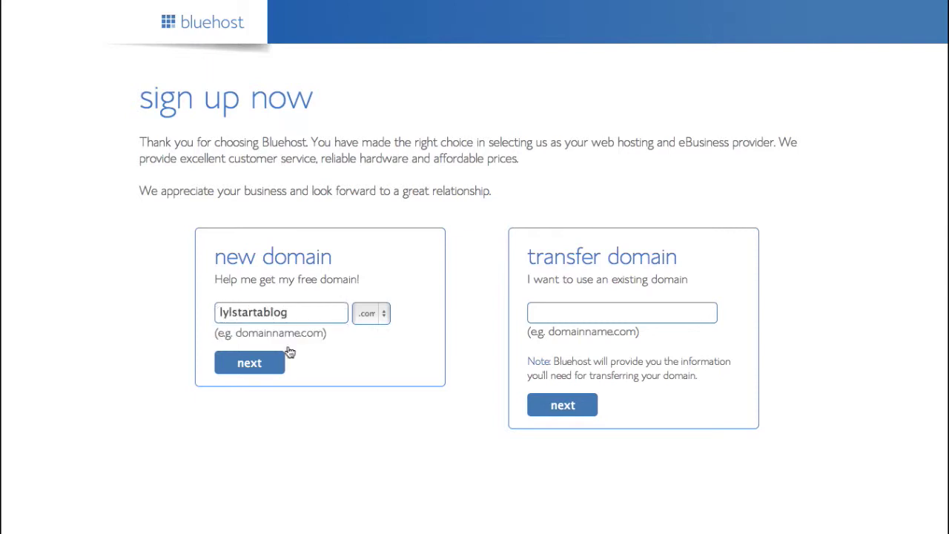
{"action": "left_click", "coordinate": [256, 367]}
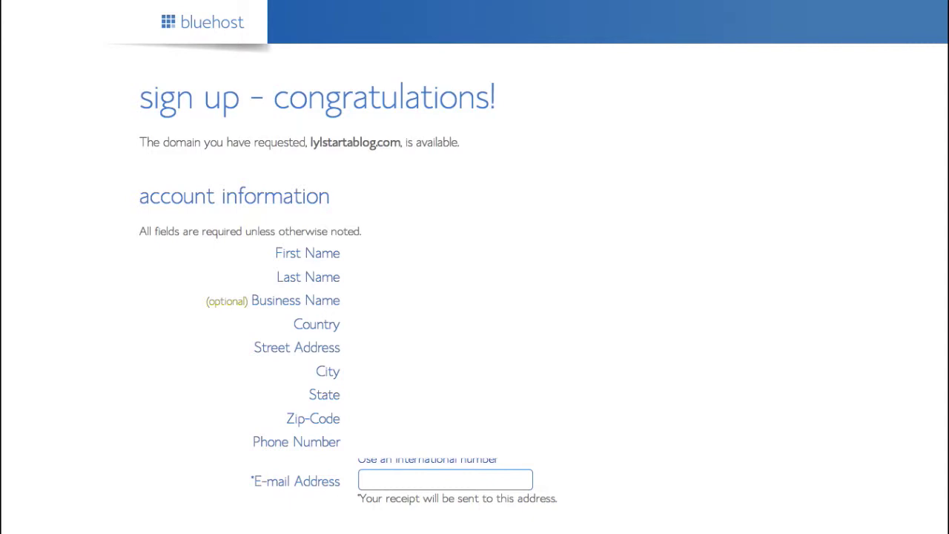
Choose the 12-month Account Plan at $5.95/mo
{"action": "scroll", "coordinate": [441, 418], "scroll_direction": "down", "scroll_amount": 2}
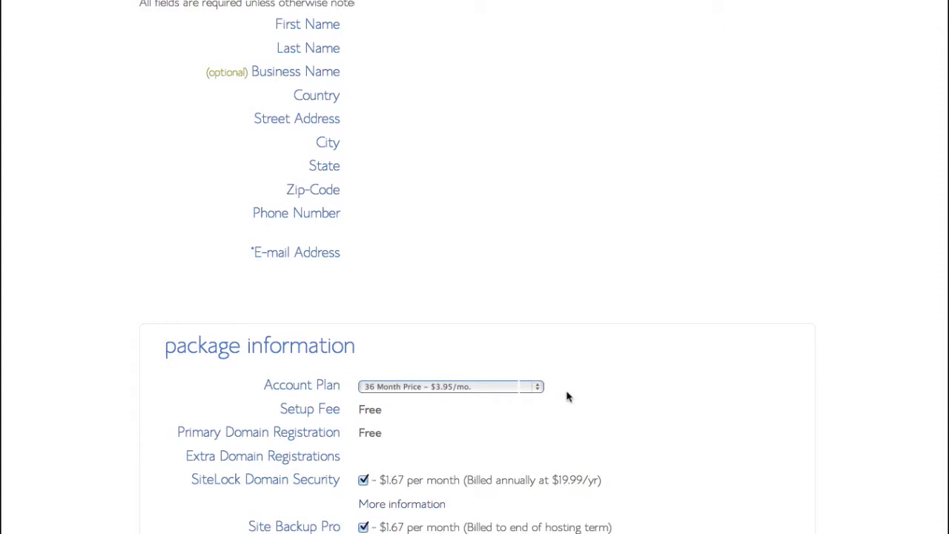
{"action": "left_click", "coordinate": [520, 391]}
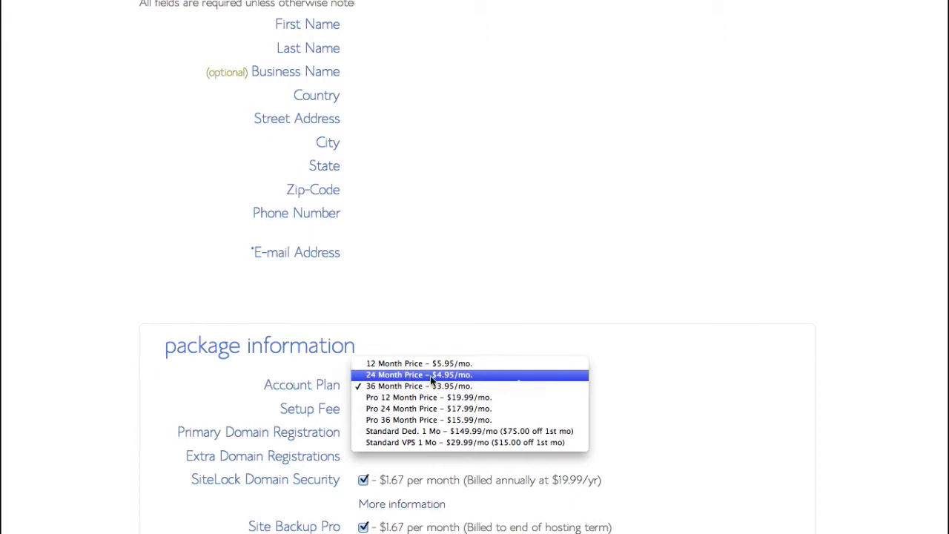
{"action": "left_click", "coordinate": [389, 382]}
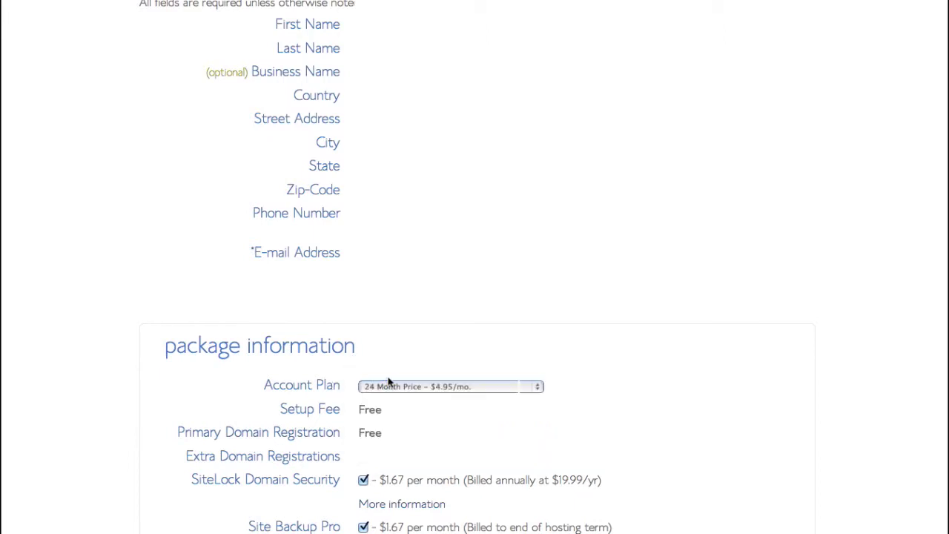
{"action": "left_click", "coordinate": [388, 382]}
{"action": "left_click", "coordinate": [403, 373]}
Uncheck SiteLock and Site Backup Pro, keep Whois Privacy, and enter the billing details
{"action": "scroll", "coordinate": [372, 434], "scroll_direction": "down", "scroll_amount": 4}
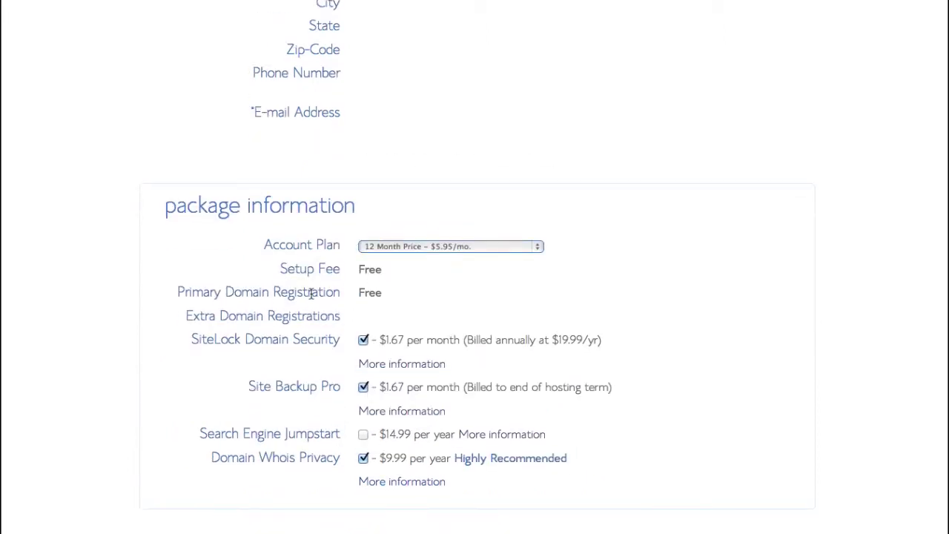
{"action": "scroll", "coordinate": [375, 322], "scroll_direction": "down", "scroll_amount": 3}
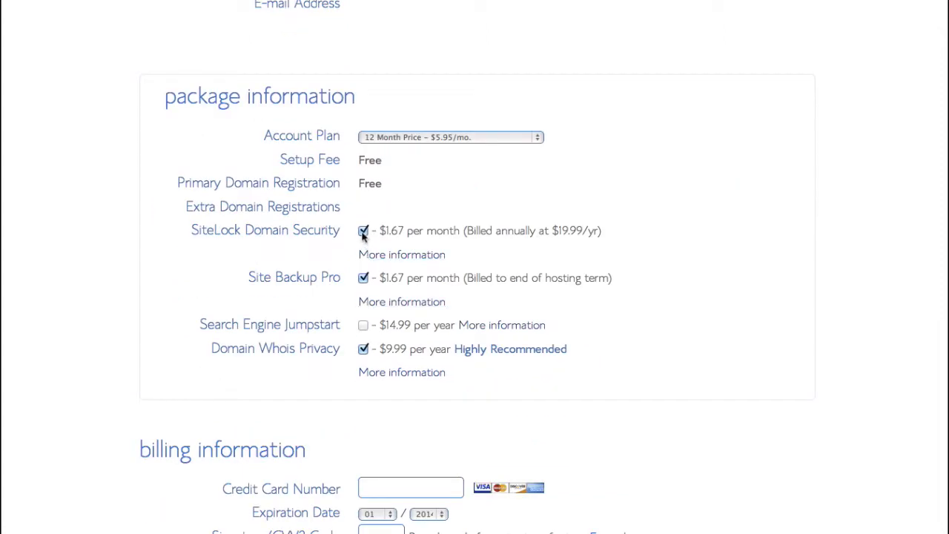
{"action": "left_click", "coordinate": [364, 231]}
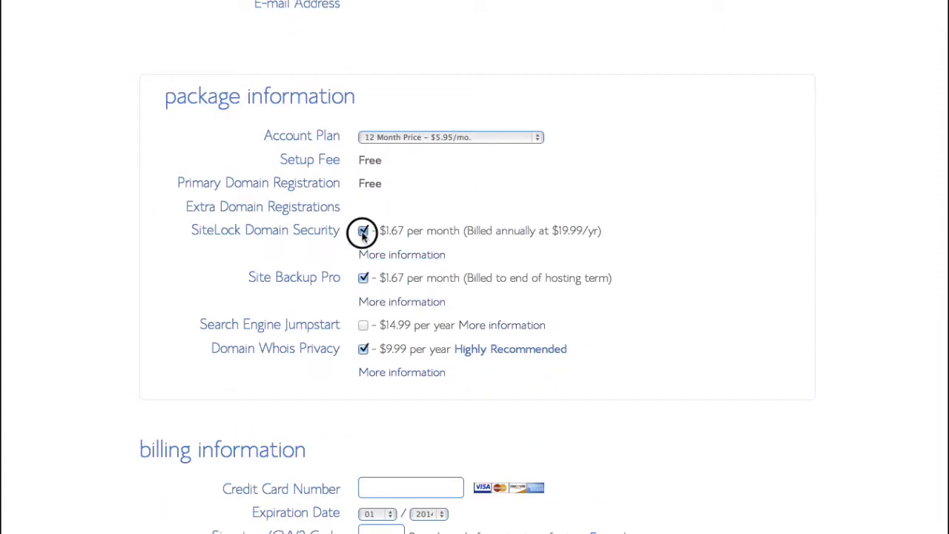
{"action": "left_click", "coordinate": [363, 279]}
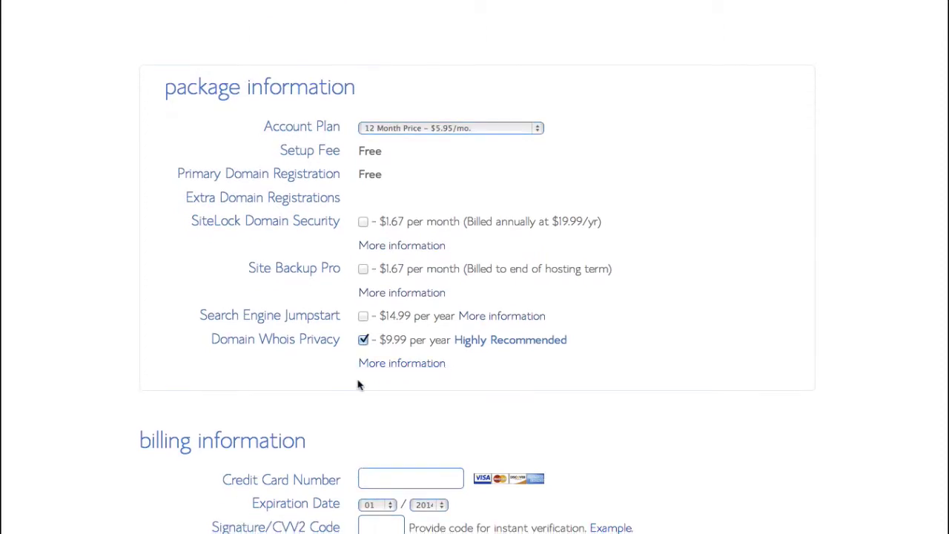
{"action": "scroll", "coordinate": [369, 365], "scroll_direction": "down", "scroll_amount": 3}
{"action": "scroll", "coordinate": [368, 365], "scroll_direction": "down", "scroll_amount": 2}
{"action": "left_click", "coordinate": [383, 320]}
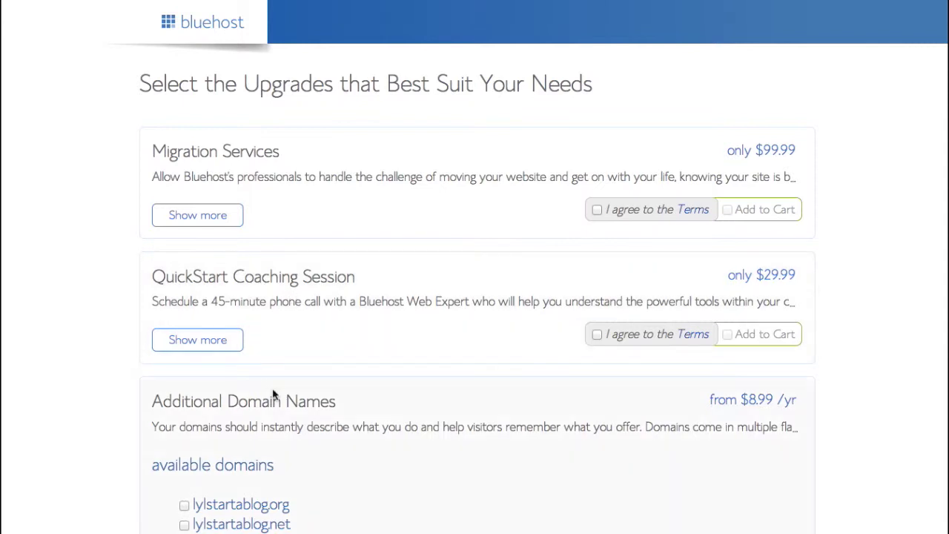
Leave Migration Services, QuickStart Coaching and extra domains unchecked, then complete the purchase
{"action": "scroll", "coordinate": [145, 361], "scroll_direction": "down", "scroll_amount": 1}
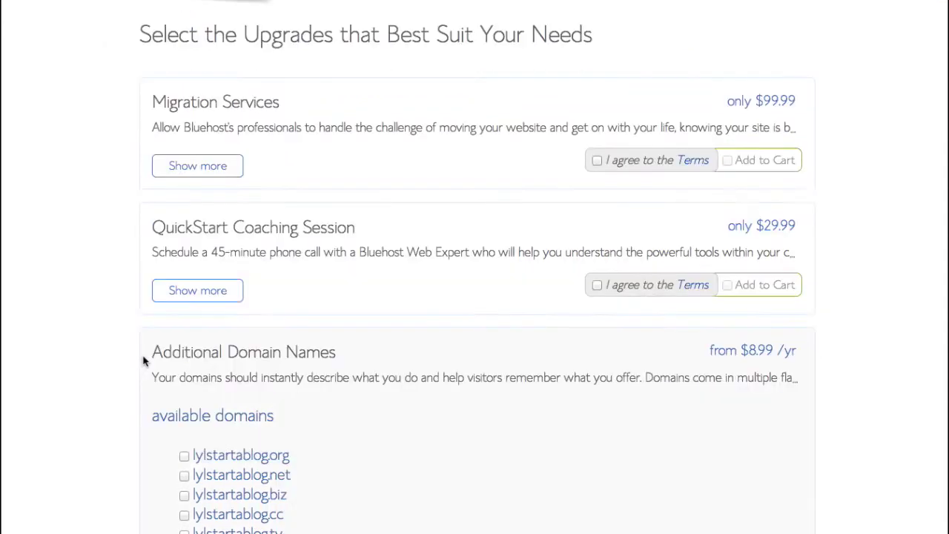
{"action": "scroll", "coordinate": [148, 361], "scroll_direction": "down", "scroll_amount": 2}
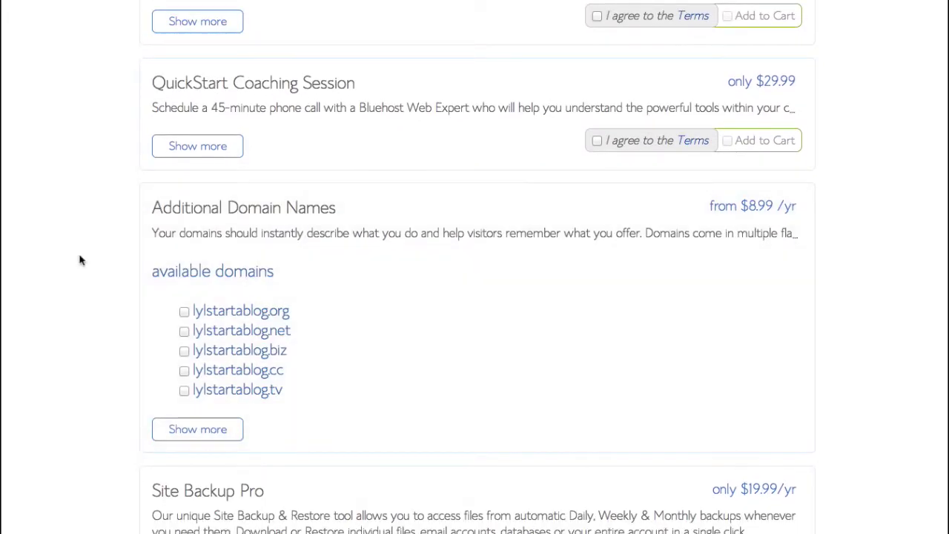
{"action": "scroll", "coordinate": [81, 261], "scroll_direction": "down", "scroll_amount": 3}
{"action": "scroll", "coordinate": [87, 260], "scroll_direction": "down", "scroll_amount": 4}
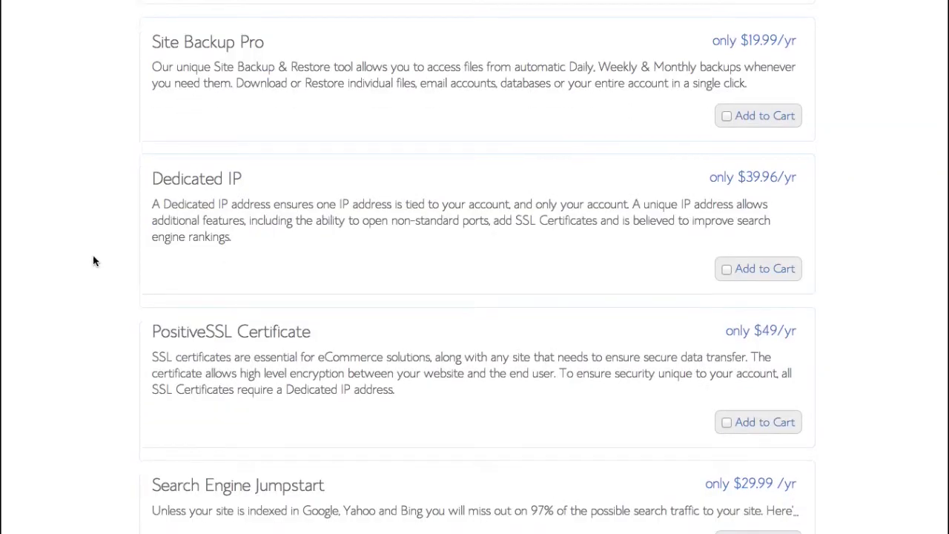
{"action": "scroll", "coordinate": [94, 261], "scroll_direction": "down", "scroll_amount": 1}
{"action": "scroll", "coordinate": [93, 260], "scroll_direction": "down", "scroll_amount": 1}
{"action": "scroll", "coordinate": [93, 260], "scroll_direction": "down", "scroll_amount": 1}
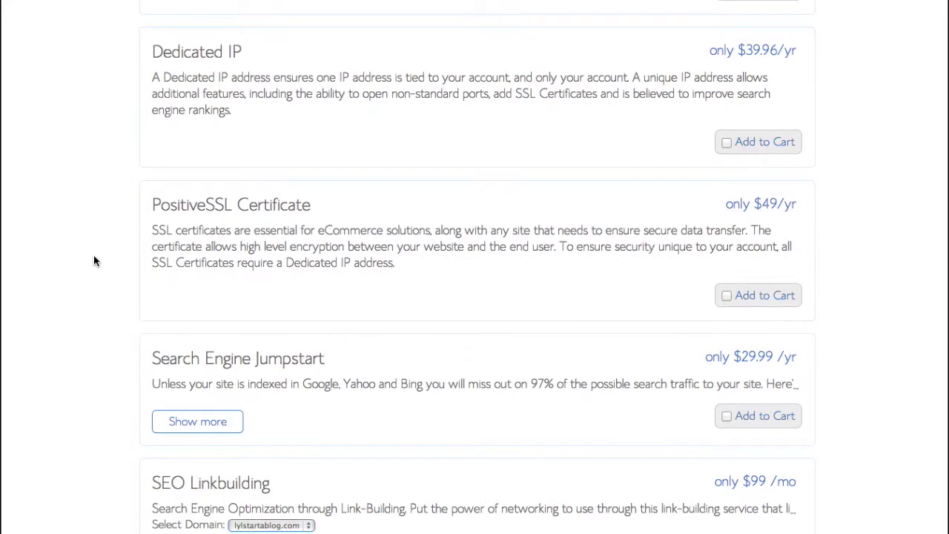
{"action": "scroll", "coordinate": [93, 261], "scroll_direction": "down", "scroll_amount": 2}
{"action": "scroll", "coordinate": [93, 260], "scroll_direction": "down", "scroll_amount": 2}
{"action": "scroll", "coordinate": [93, 260], "scroll_direction": "down", "scroll_amount": 1}
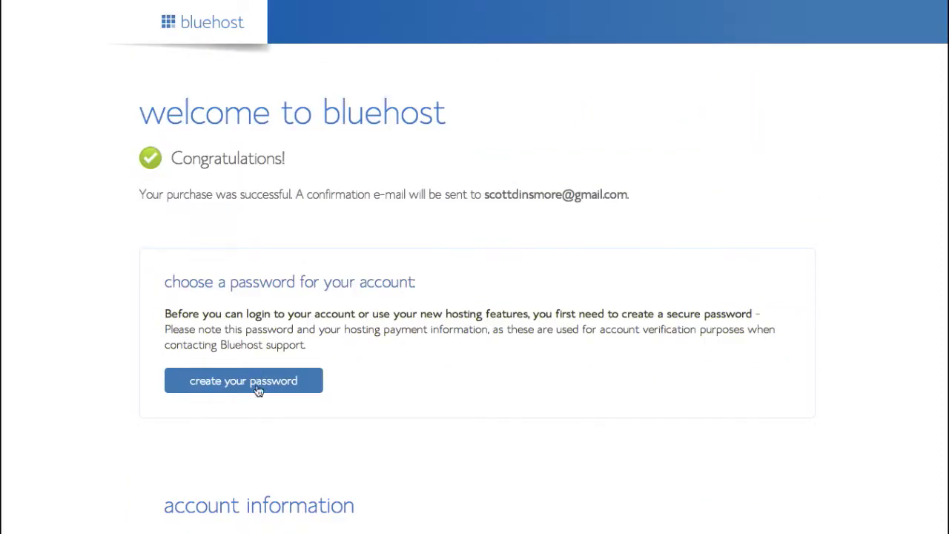
{"action": "left_click", "coordinate": [257, 381]}
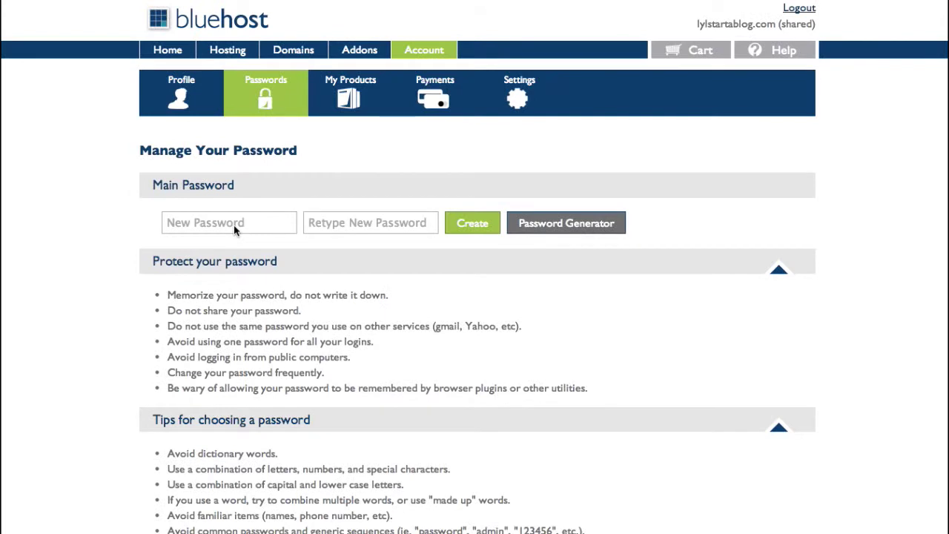
Create the new account password, entering it and confirming it
{"action": "left_click", "coordinate": [220, 223]}
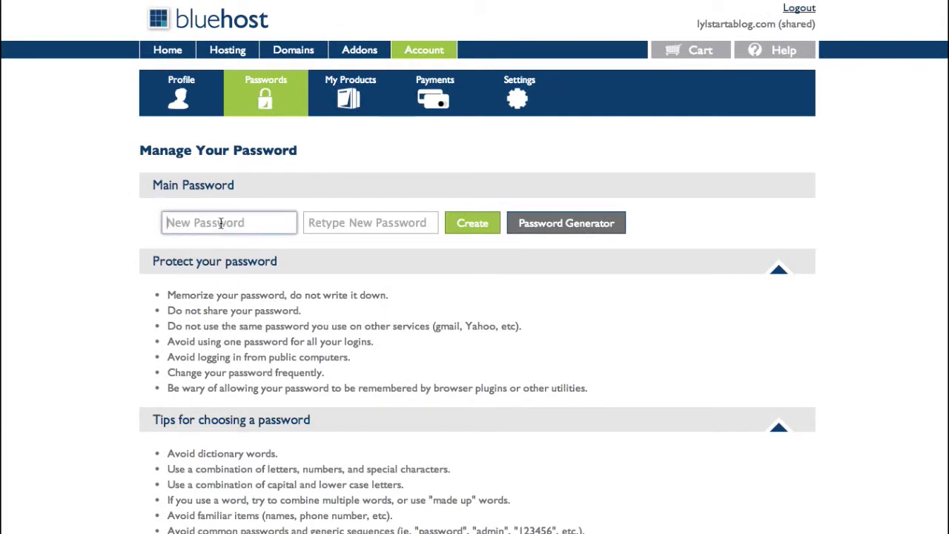
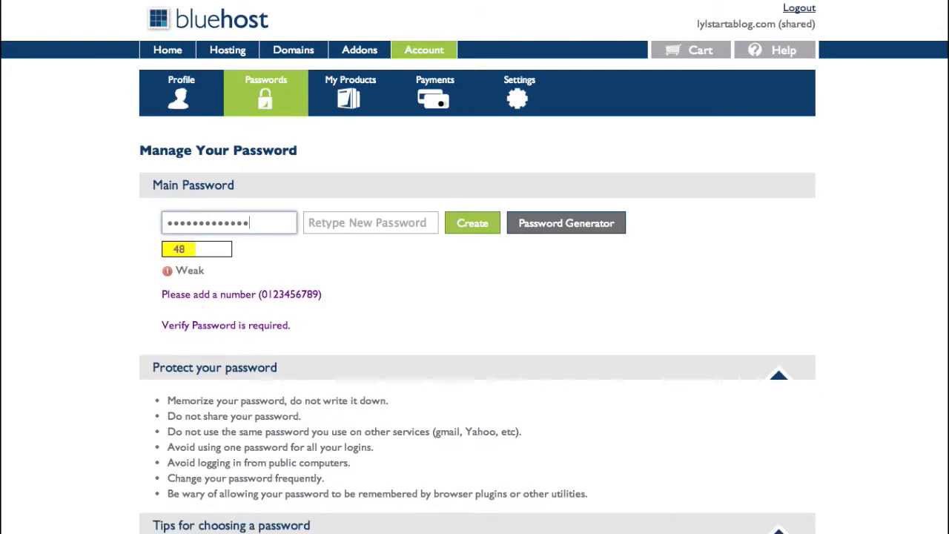
{"action": "key", "text": "Tab"}
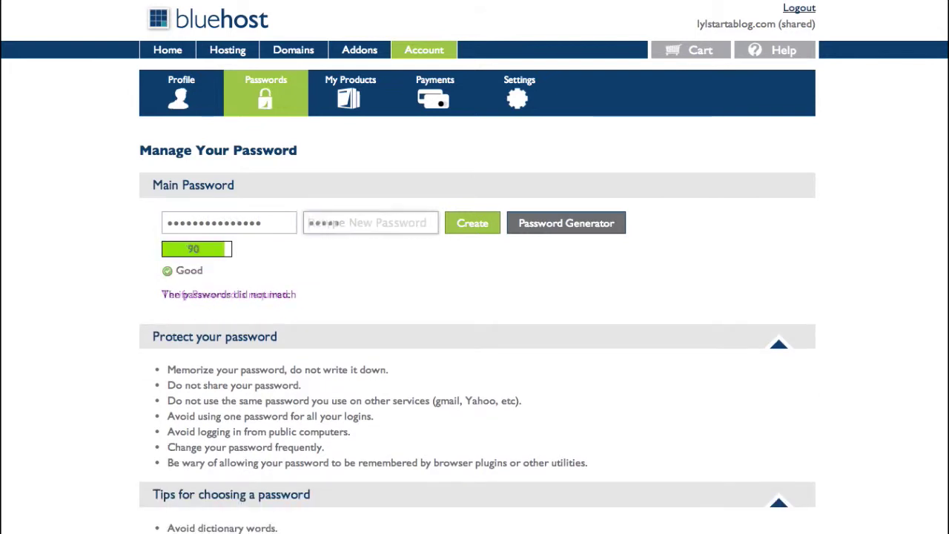
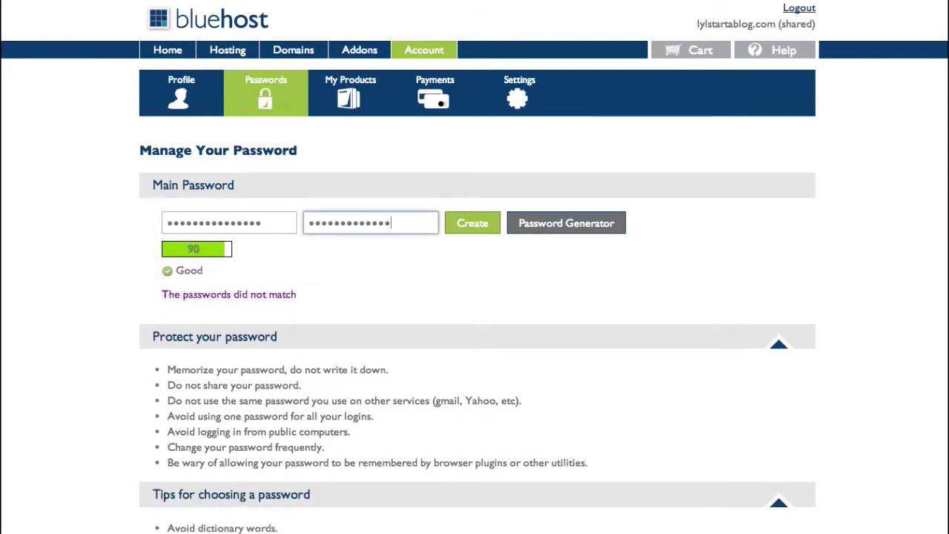
{"action": "left_click", "coordinate": [457, 222]}
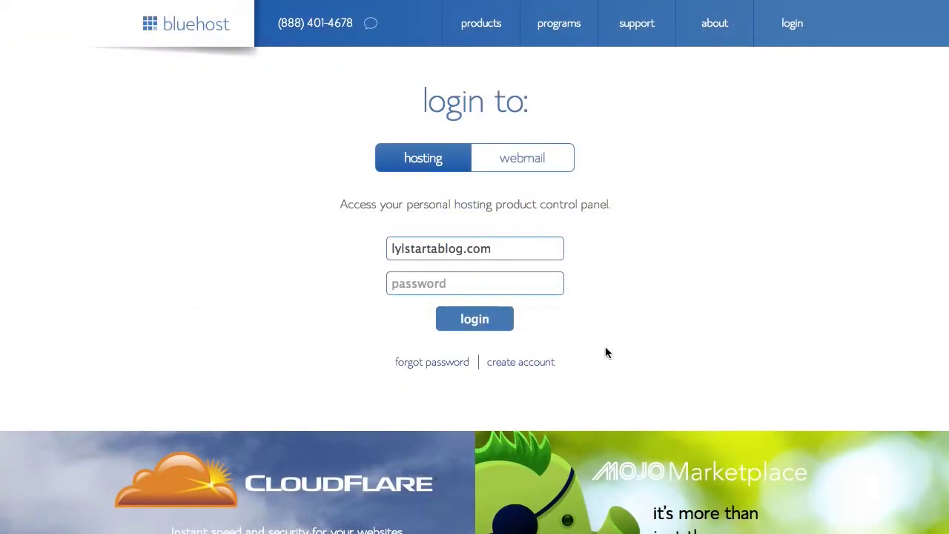
Log in to the lylstartablog.com hosting control panel with the account password
{"action": "left_click", "coordinate": [490, 284]}
{"action": "type", "text": "••••••••"}
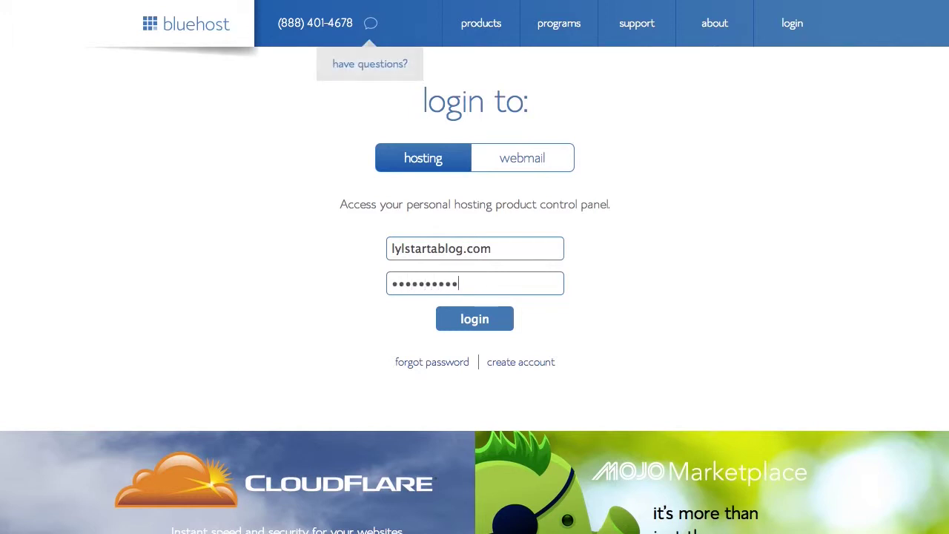
{"action": "type", "text": "•••"}
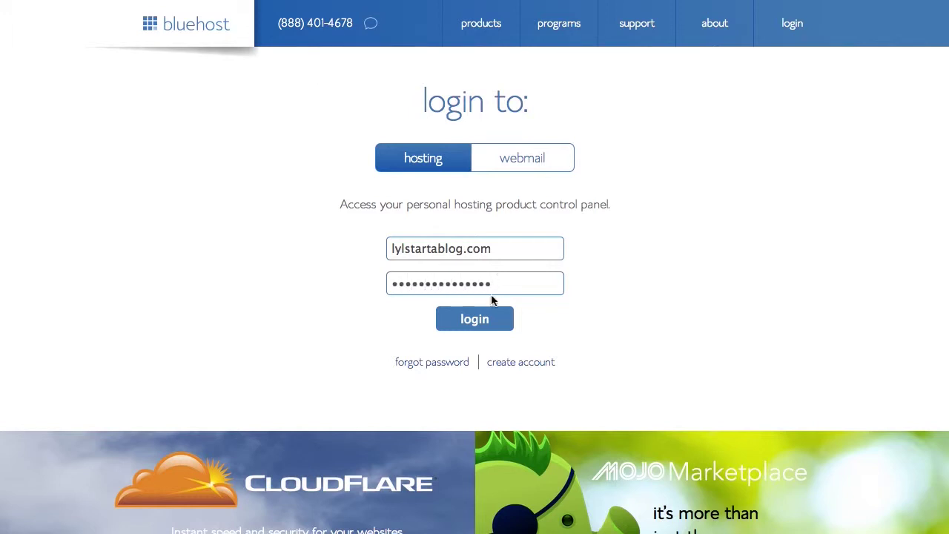
{"action": "left_click", "coordinate": [474, 319]}
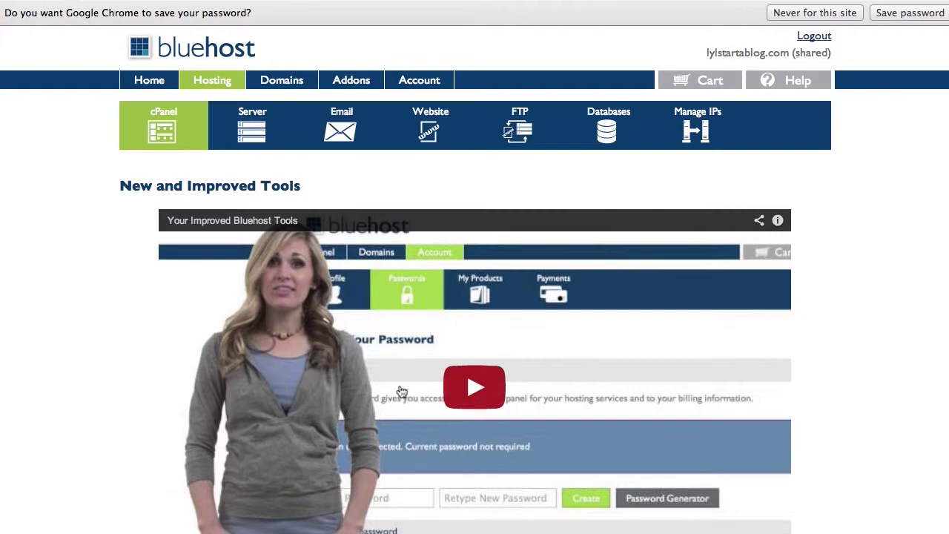
Show the Website options and choose to install WordPress through MOJO Marketplace
{"action": "scroll", "coordinate": [334, 334], "scroll_direction": "down", "scroll_amount": 1}
{"action": "scroll", "coordinate": [244, 245], "scroll_direction": "up", "scroll_amount": 1}
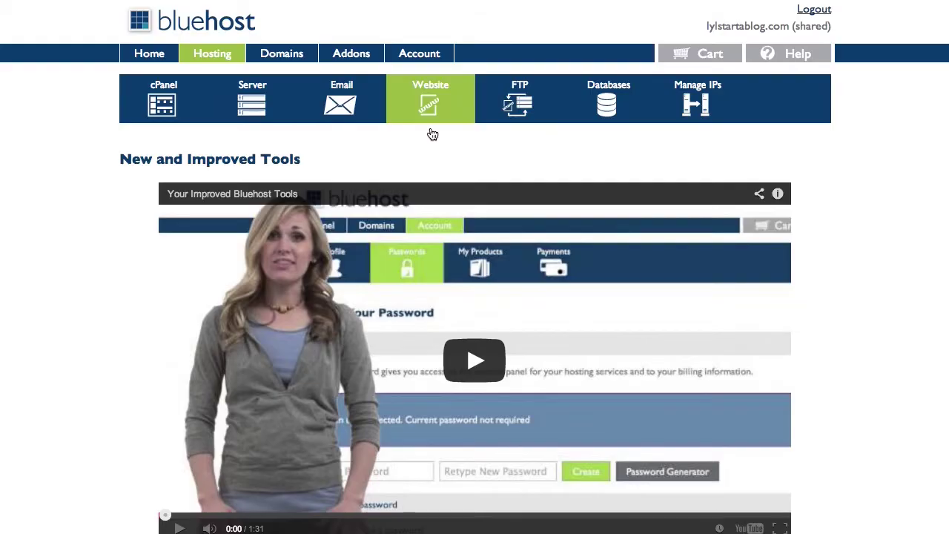
{"action": "left_click", "coordinate": [431, 134]}
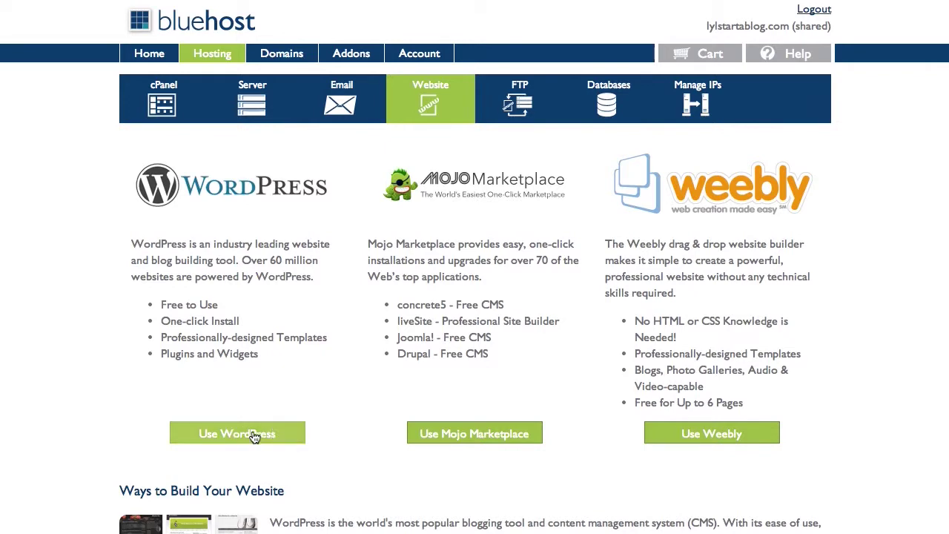
{"action": "left_click", "coordinate": [253, 436]}
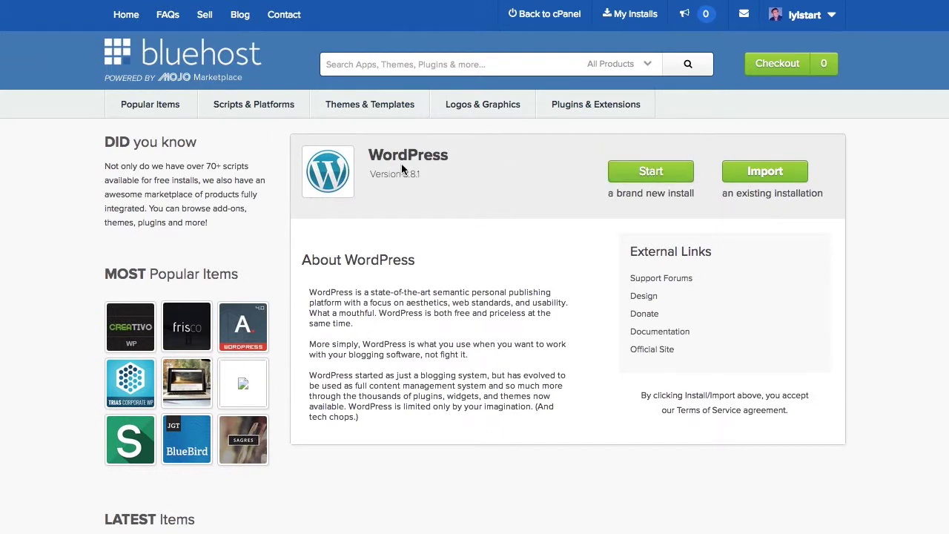
{"action": "left_click", "coordinate": [645, 174]}
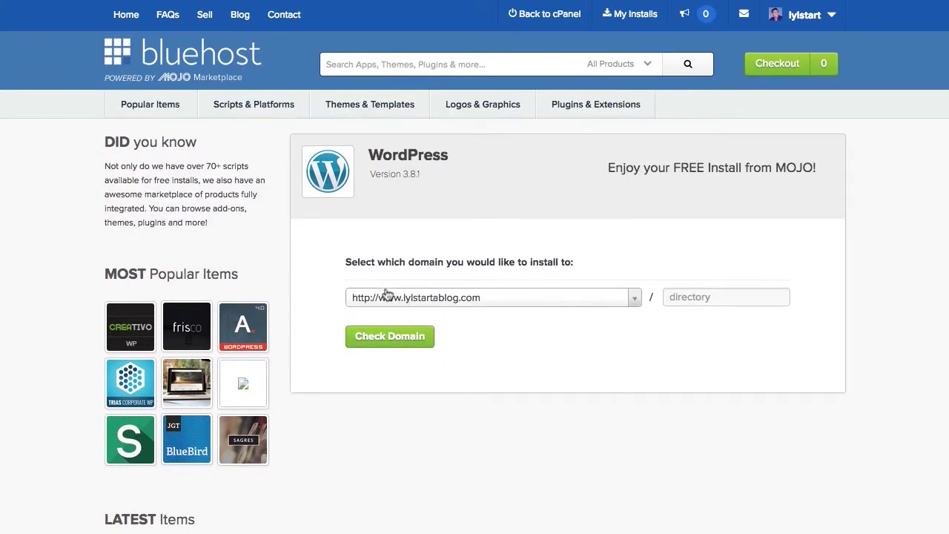
{"action": "left_click", "coordinate": [524, 296]}
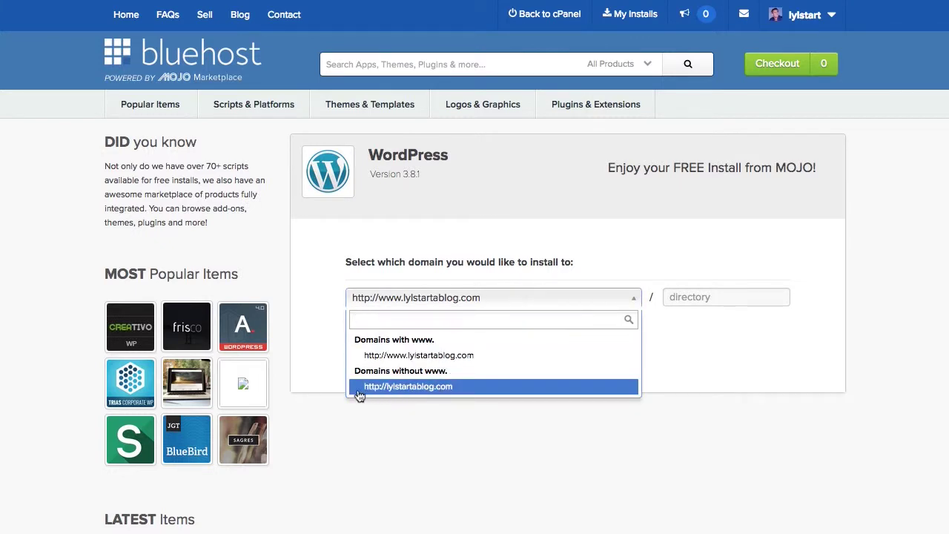
{"action": "left_click", "coordinate": [416, 386]}
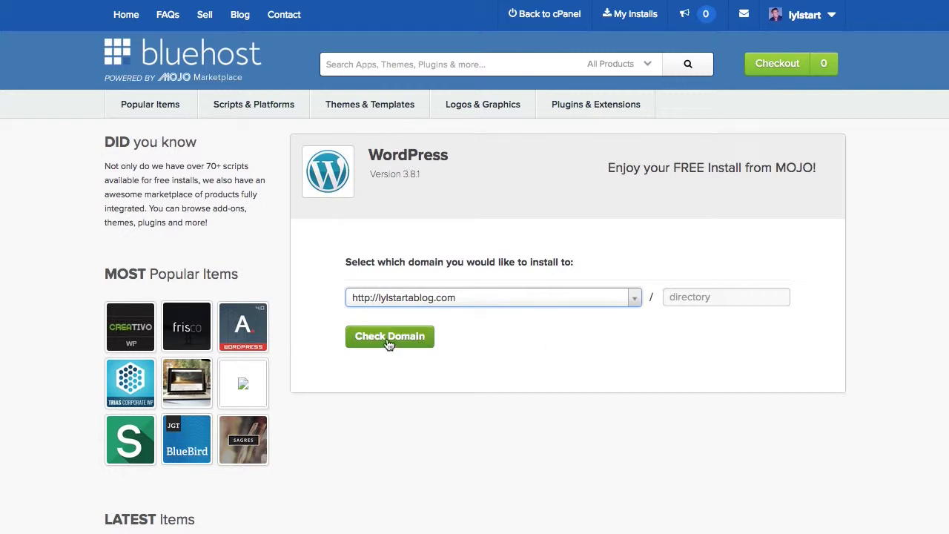
{"action": "left_click", "coordinate": [388, 339]}
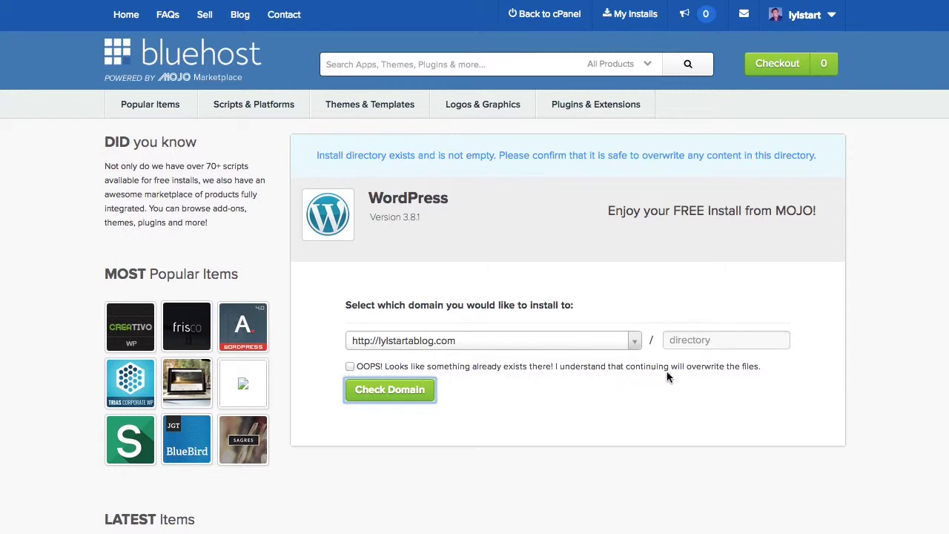
{"action": "left_click", "coordinate": [350, 367]}
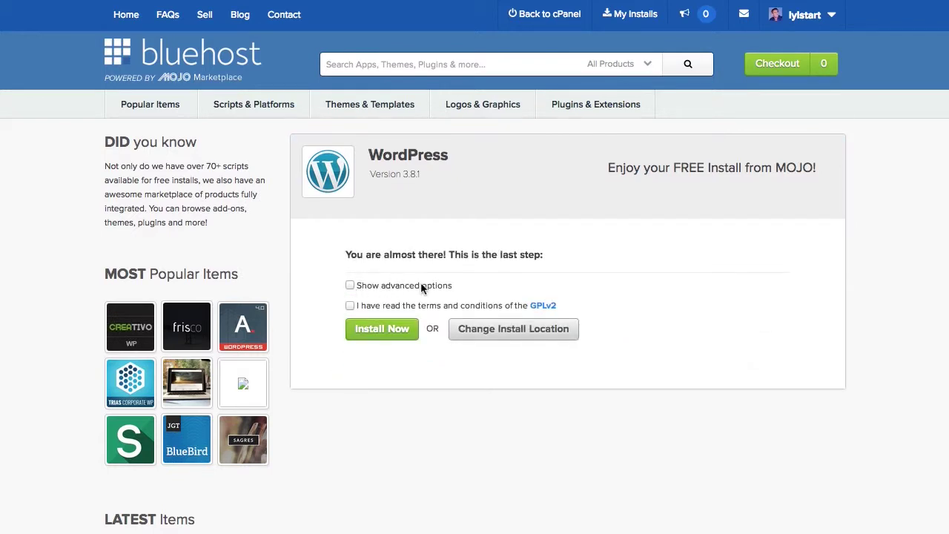
In advanced options, set the admin username and password, accept GPLv2 terms, and Install Now
{"action": "left_click", "coordinate": [350, 285]}
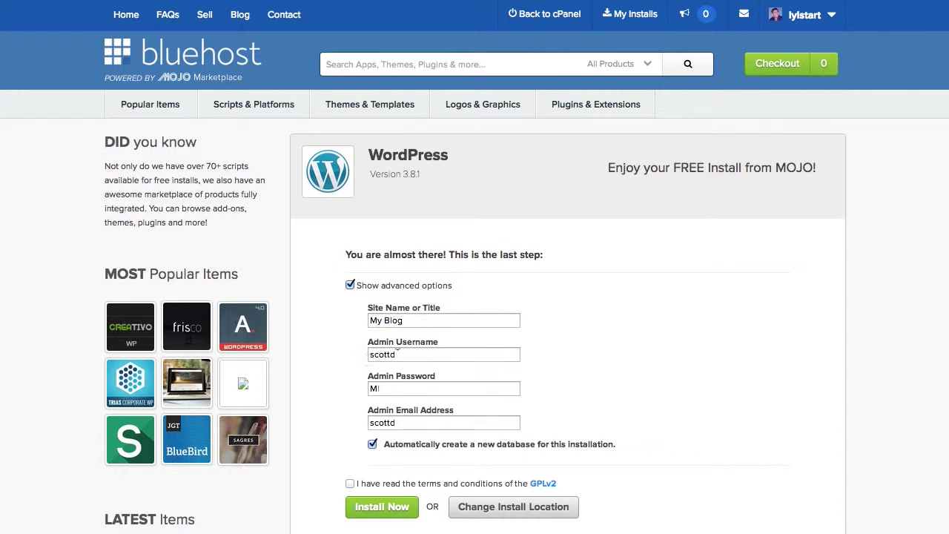
{"action": "double_click", "coordinate": [394, 354]}
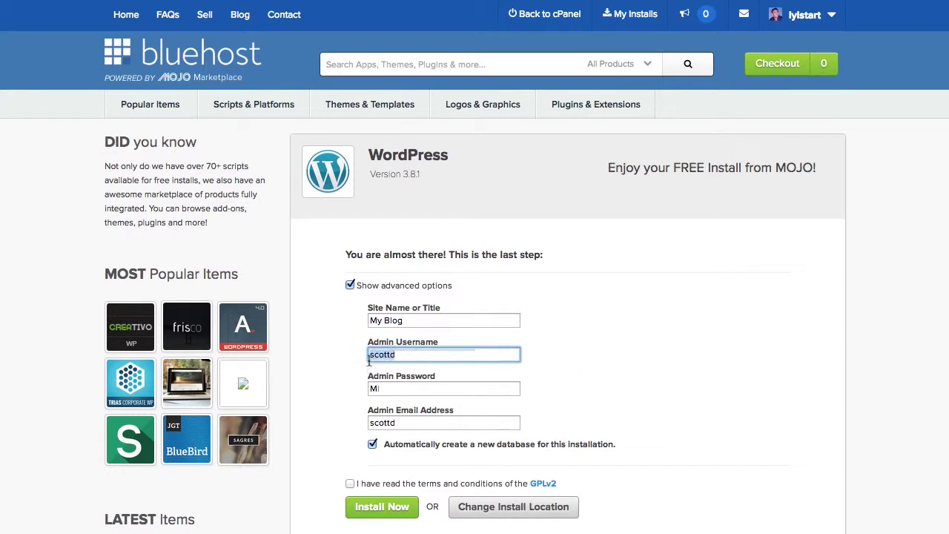
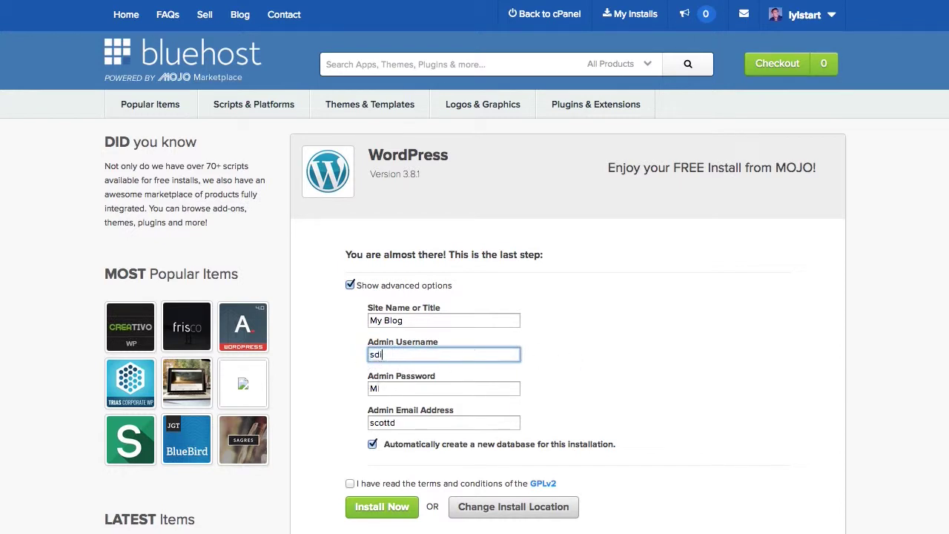
{"action": "left_click", "coordinate": [411, 391]}
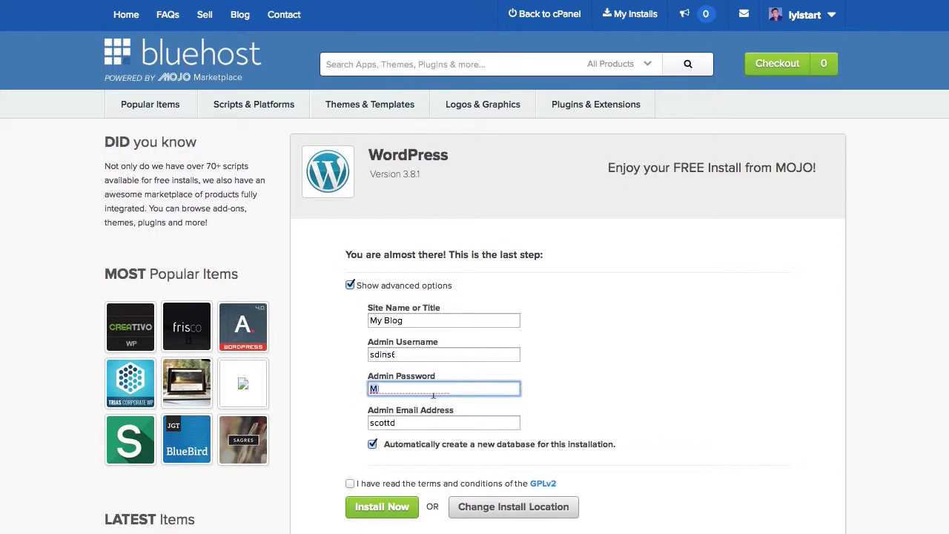
{"action": "key", "text": "BackSpace"}
{"action": "type", "text": "liv"}
{"action": "left_click", "coordinate": [349, 484]}
{"action": "left_click", "coordinate": [376, 512]}
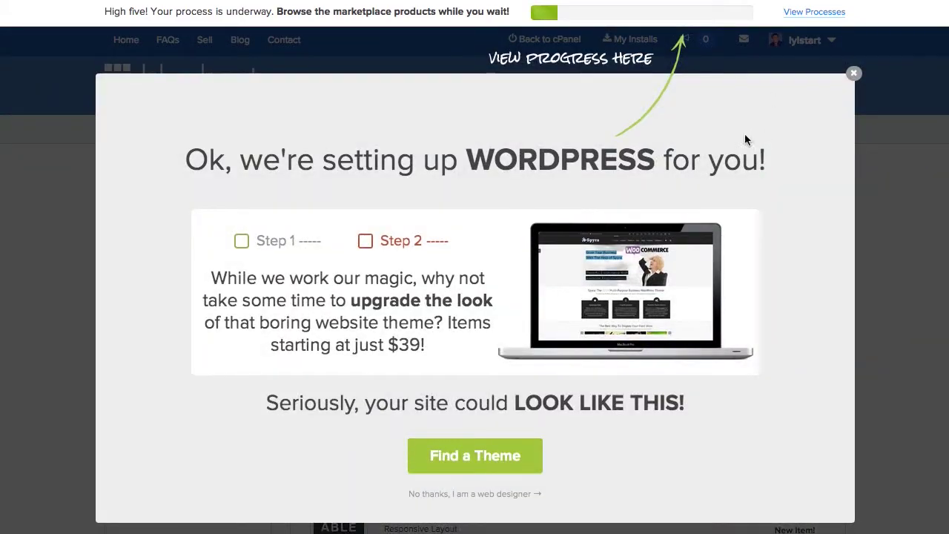
Close the theme promotion and wait for the WordPress install to finish
{"action": "left_click", "coordinate": [854, 75]}
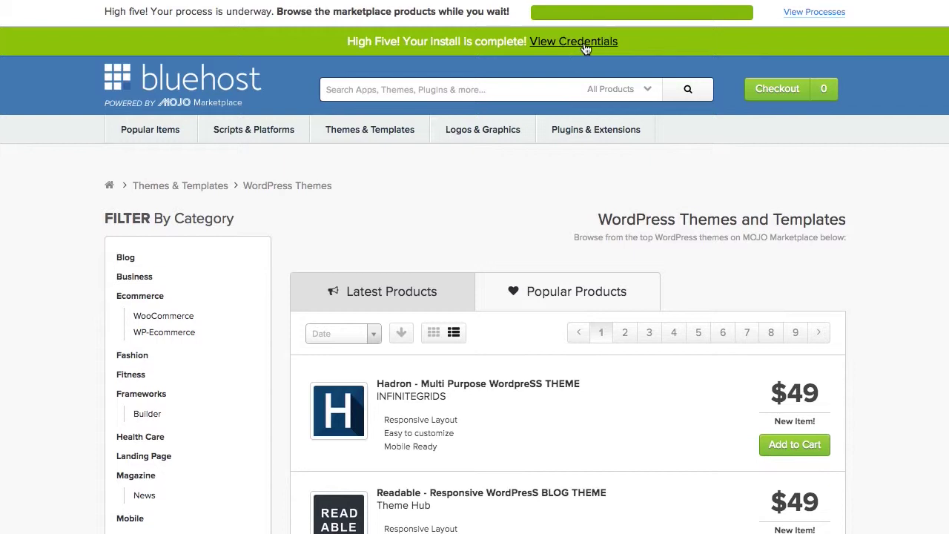
View the new install's credentials and copy the site URL
{"action": "left_click", "coordinate": [579, 46]}
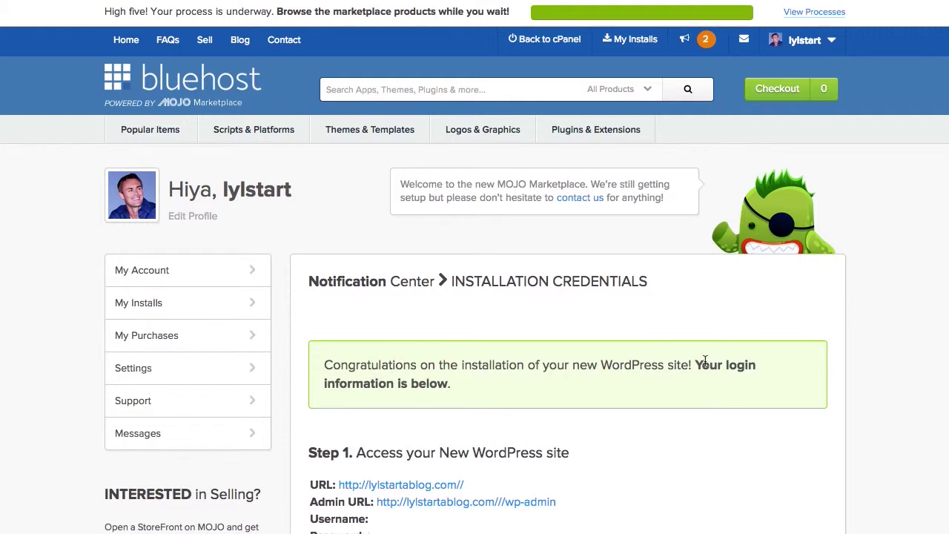
{"action": "scroll", "coordinate": [442, 445], "scroll_direction": "down", "scroll_amount": 3}
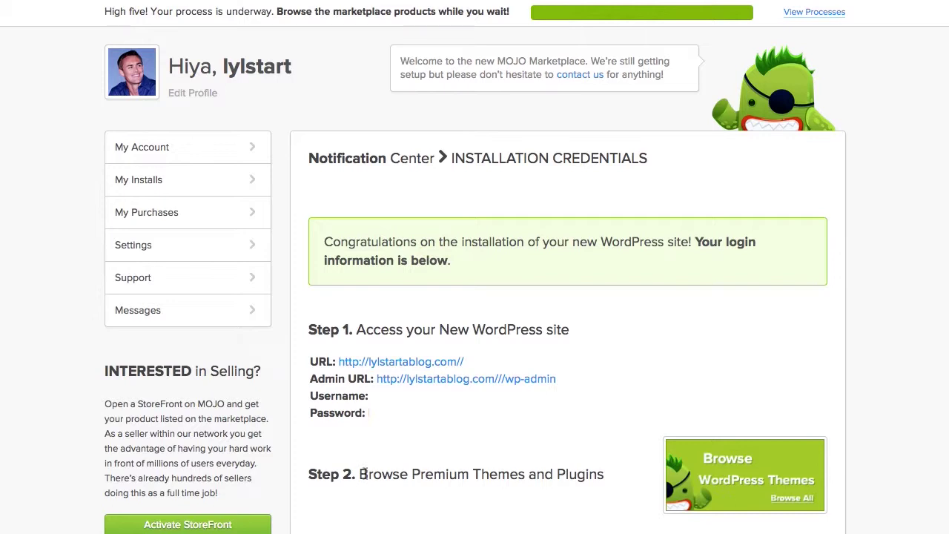
{"action": "left_click", "coordinate": [447, 365]}
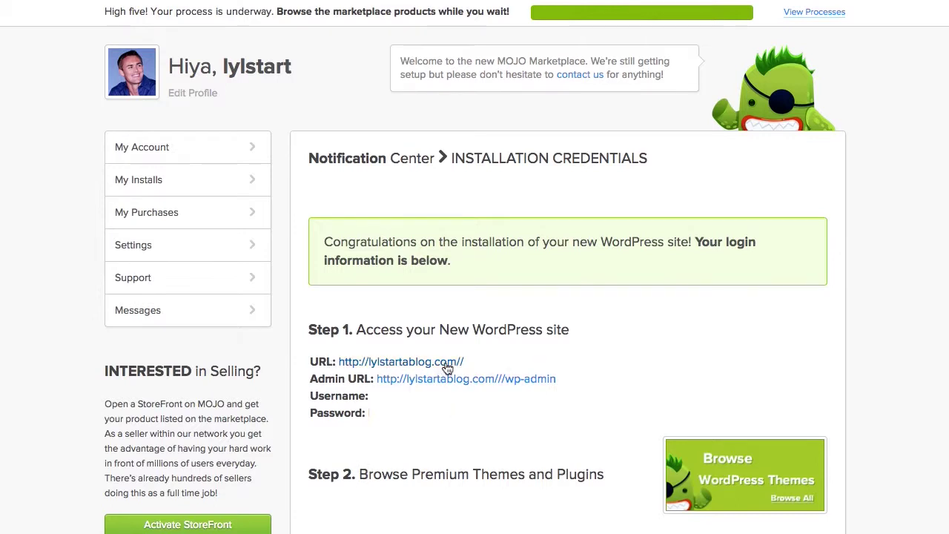
{"action": "right_click", "coordinate": [448, 363]}
{"action": "key", "text": "Escape"}
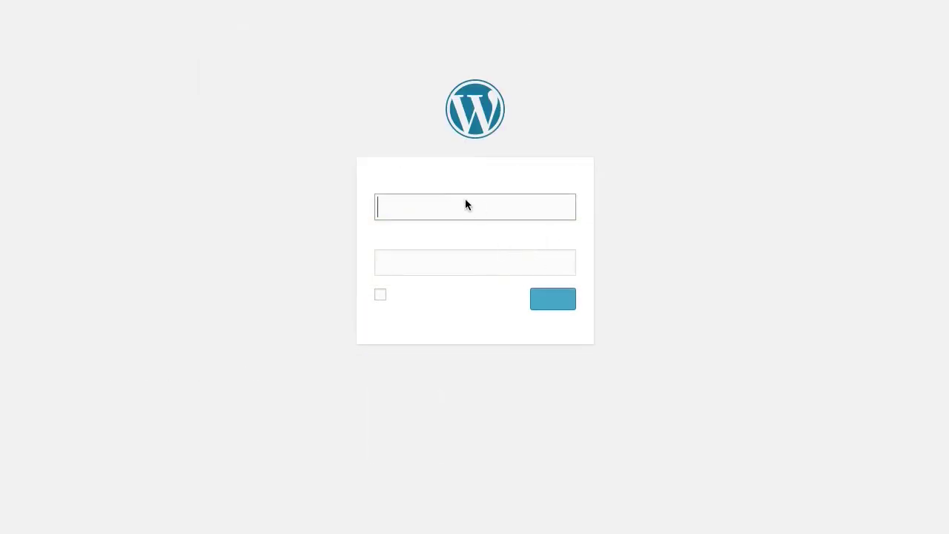
Log in to the new blog's wp-admin and go to Appearance > Themes
{"action": "key", "text": "Down"}
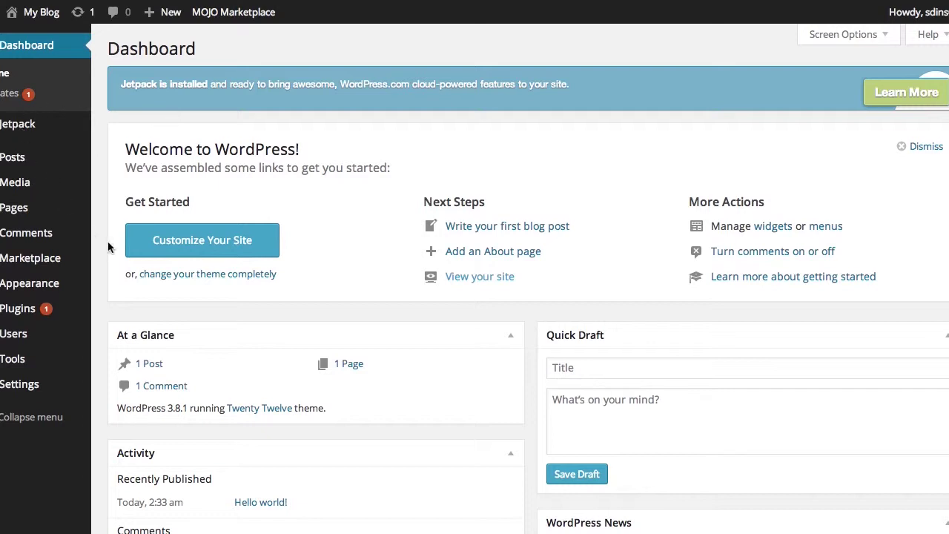
{"action": "left_click", "coordinate": [19, 289]}
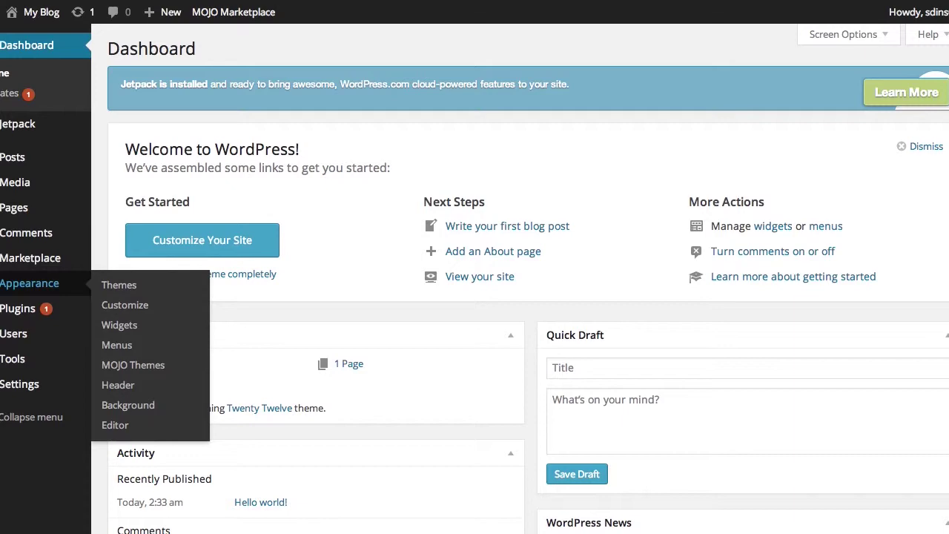
{"action": "left_click", "coordinate": [123, 289]}
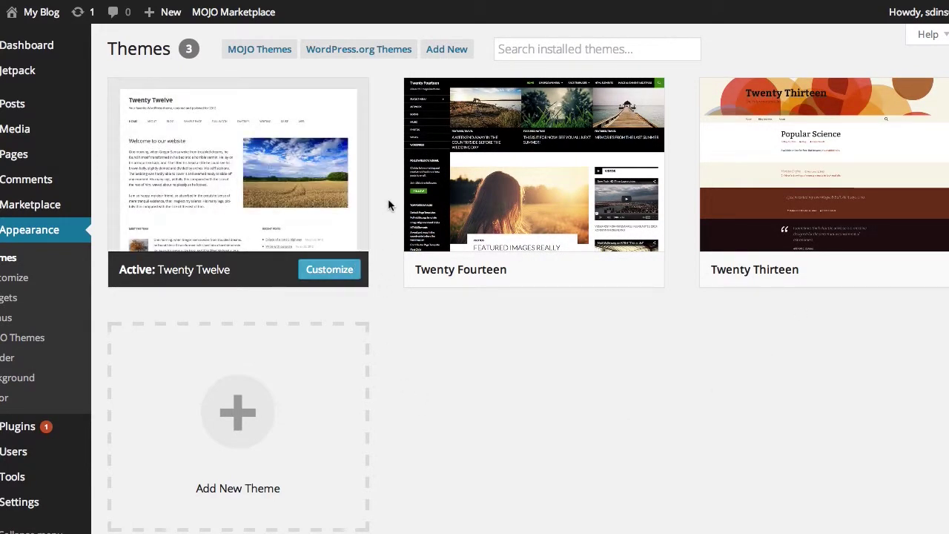
Search the theme directory by keyword for 'infinity'
{"action": "left_click", "coordinate": [445, 53]}
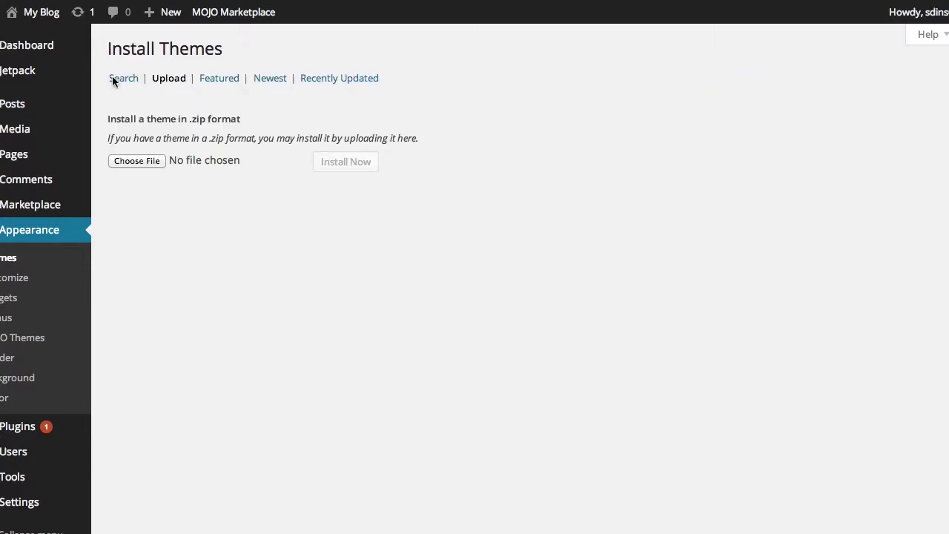
{"action": "left_click", "coordinate": [111, 82]}
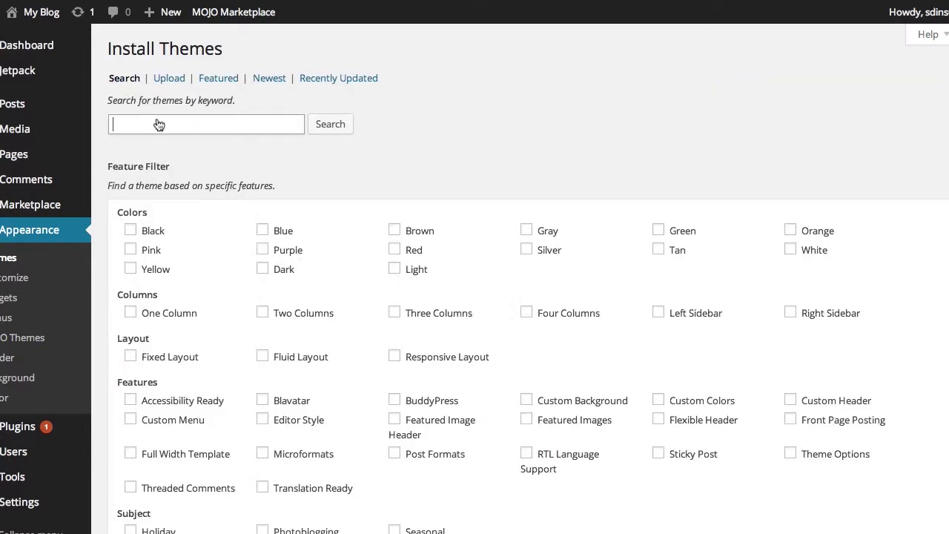
{"action": "type", "text": "in"}
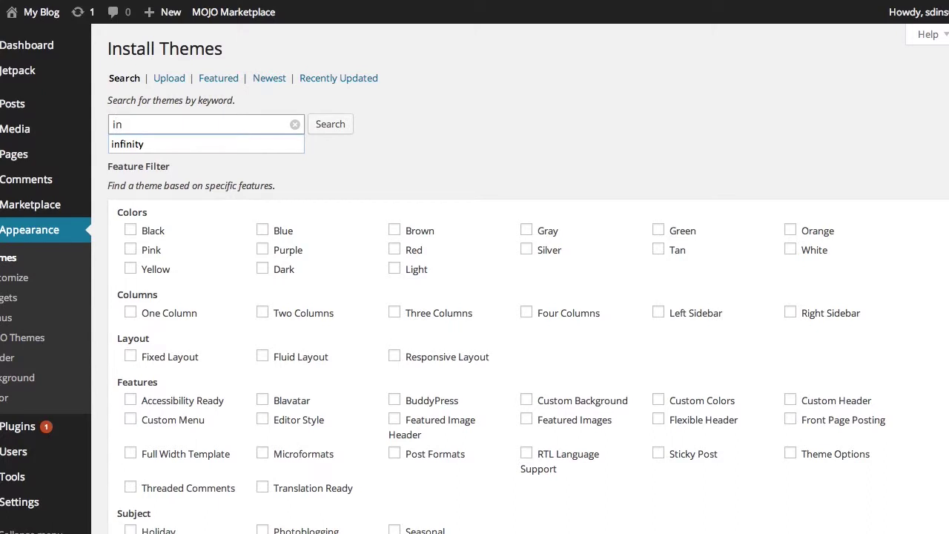
{"action": "key", "text": "Down"}
{"action": "key", "text": "Return"}
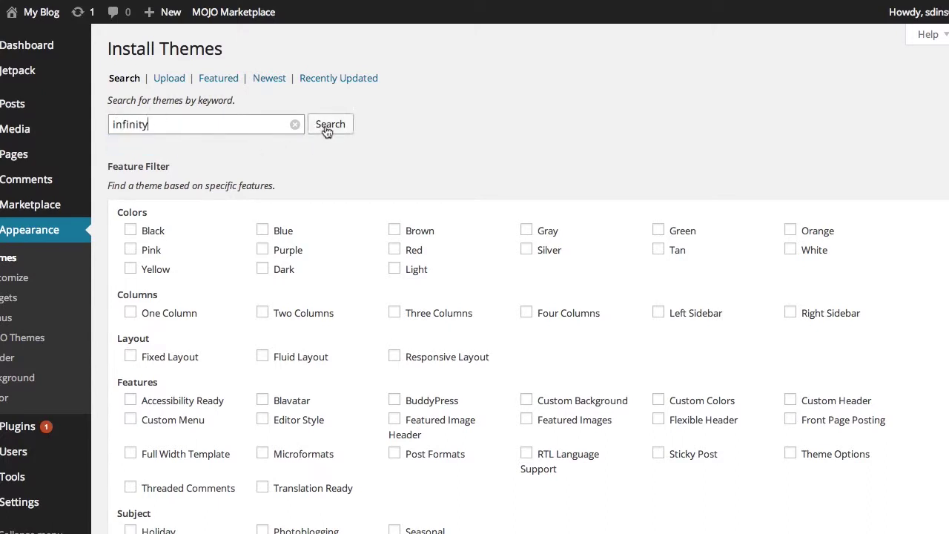
{"action": "left_click", "coordinate": [327, 128]}
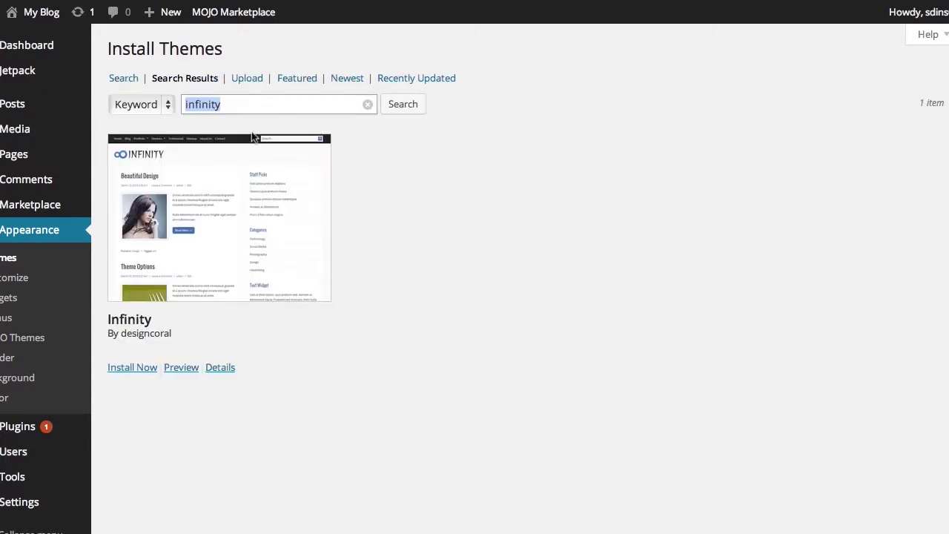
Preview, install and activate the Infinity theme
{"action": "left_click", "coordinate": [235, 215]}
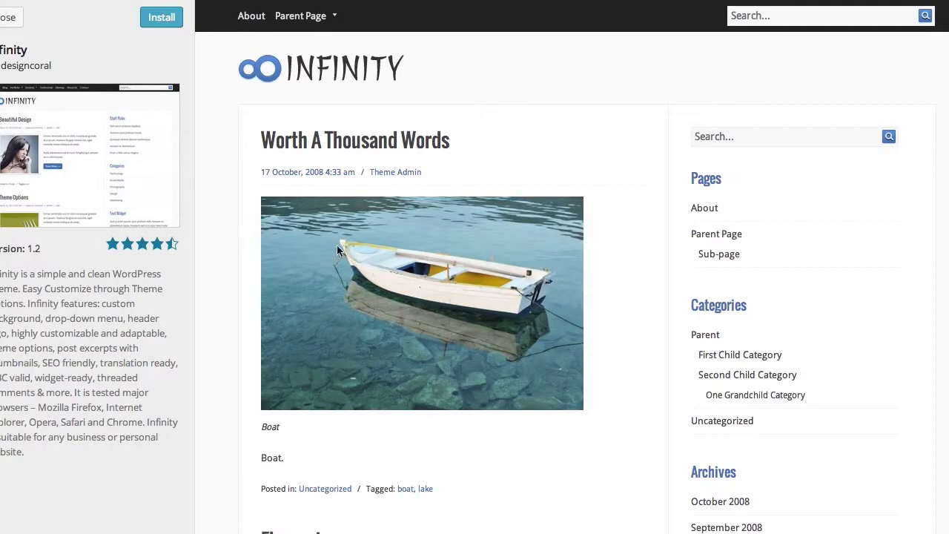
{"action": "scroll", "coordinate": [399, 295], "scroll_direction": "down", "scroll_amount": 4}
{"action": "scroll", "coordinate": [399, 295], "scroll_direction": "down", "scroll_amount": 2}
{"action": "scroll", "coordinate": [399, 295], "scroll_direction": "up", "scroll_amount": 6}
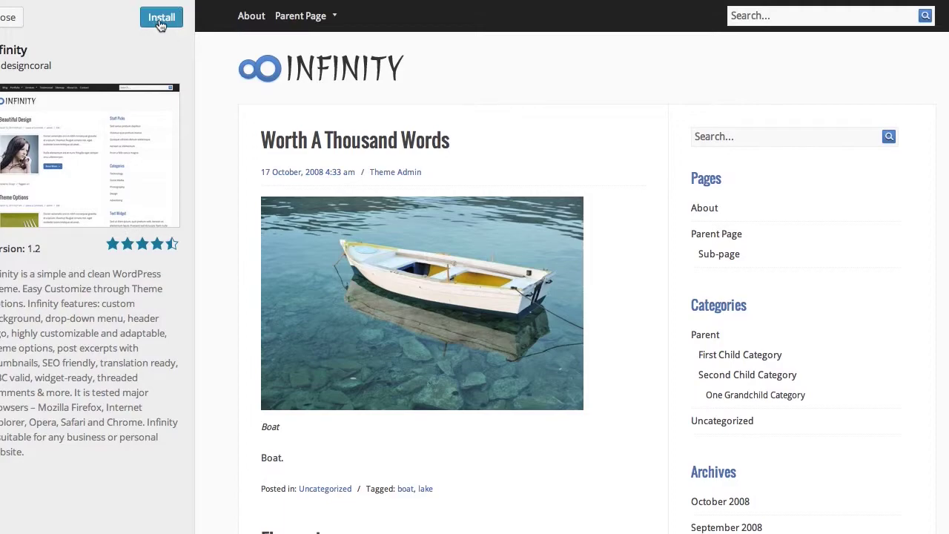
{"action": "left_click", "coordinate": [160, 19]}
{"action": "left_click", "coordinate": [185, 178]}
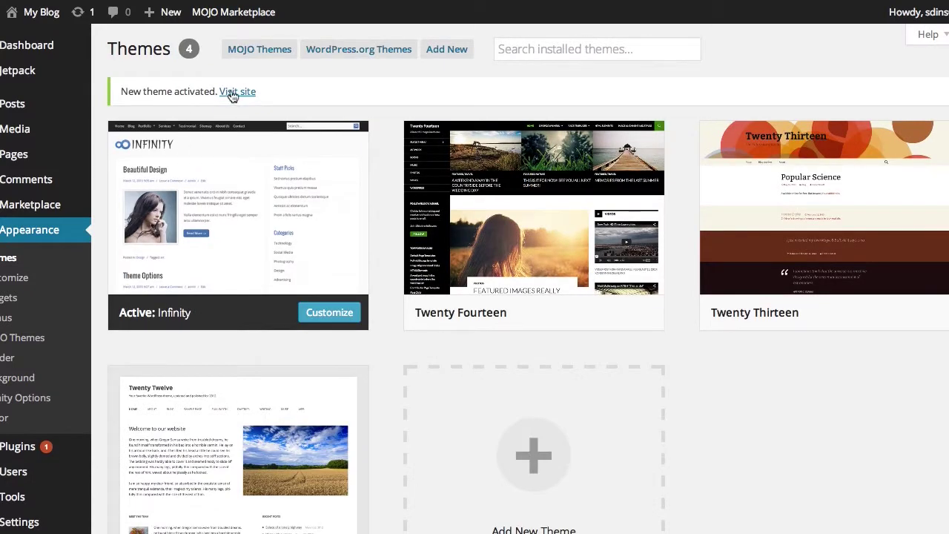
Open the live blog in a new tab and scroll through its Infinity-styled Hello world post
{"action": "right_click", "coordinate": [236, 95]}
{"action": "key", "text": "Escape"}
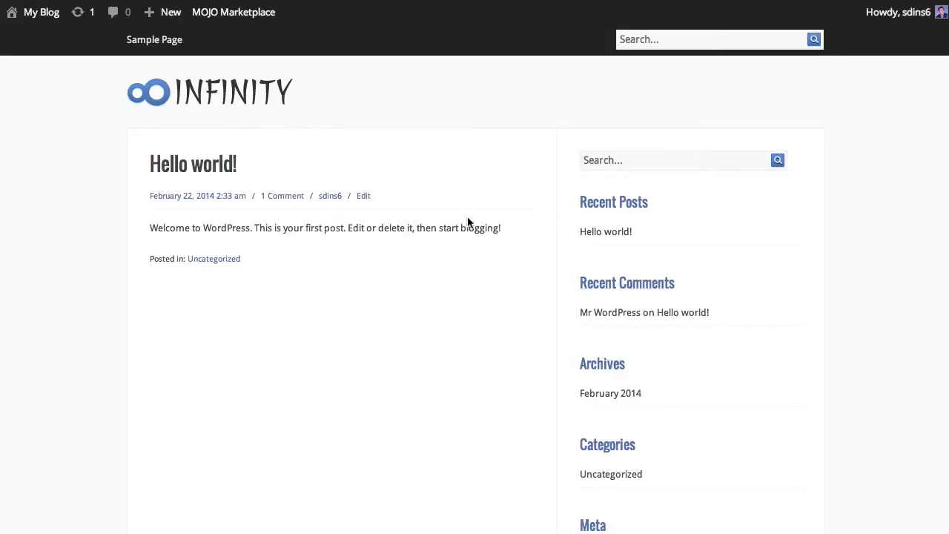
{"action": "scroll", "coordinate": [459, 341], "scroll_direction": "down", "scroll_amount": 3}
{"action": "scroll", "coordinate": [459, 341], "scroll_direction": "up", "scroll_amount": 3}
{"action": "scroll", "coordinate": [448, 421], "scroll_direction": "down", "scroll_amount": 2}
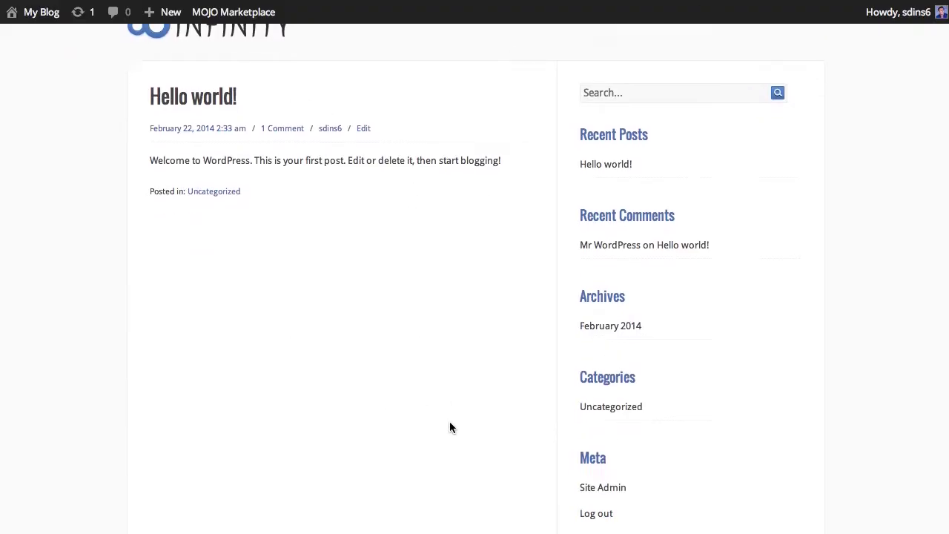
{"action": "scroll", "coordinate": [449, 421], "scroll_direction": "down", "scroll_amount": 2}
{"action": "scroll", "coordinate": [451, 420], "scroll_direction": "up", "scroll_amount": 4}
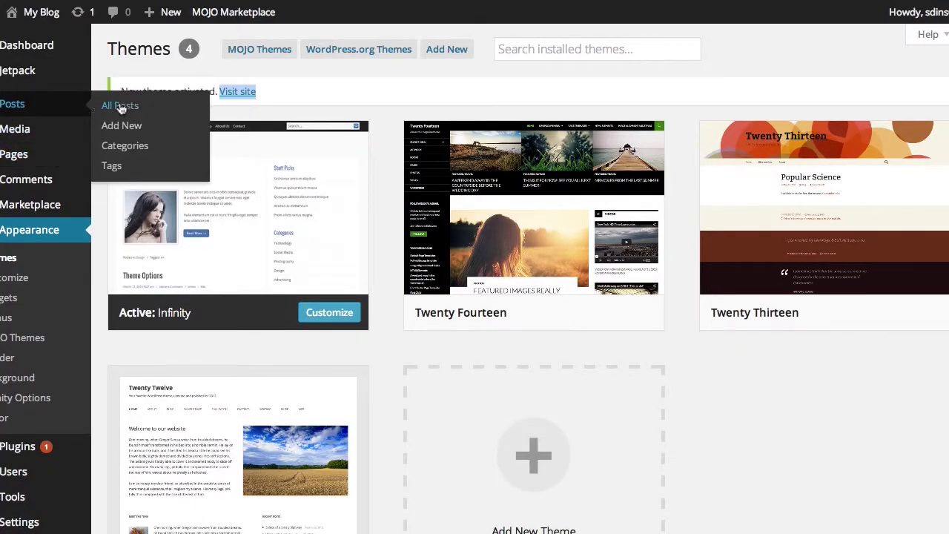
Create a new post titled 'How Writing Transformed My Career'
{"action": "left_click", "coordinate": [127, 127]}
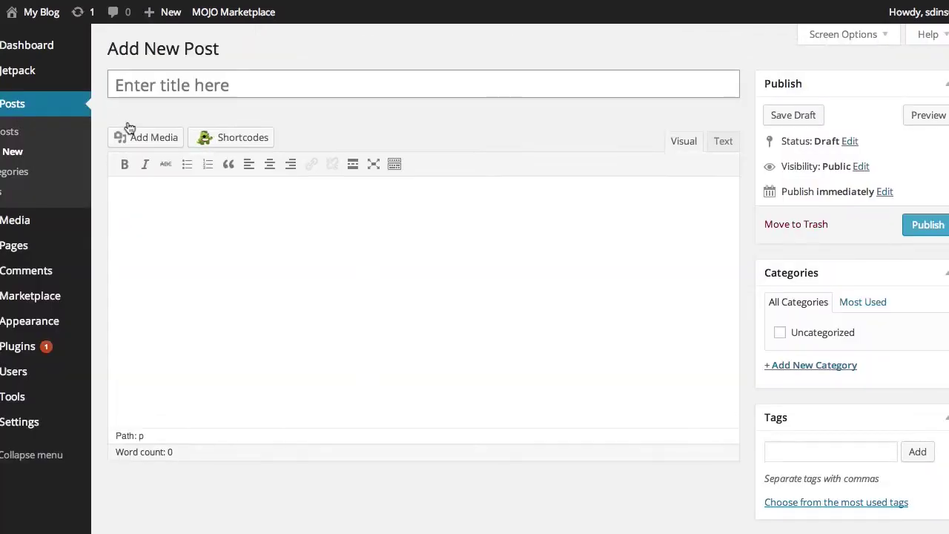
{"action": "left_click", "coordinate": [136, 84]}
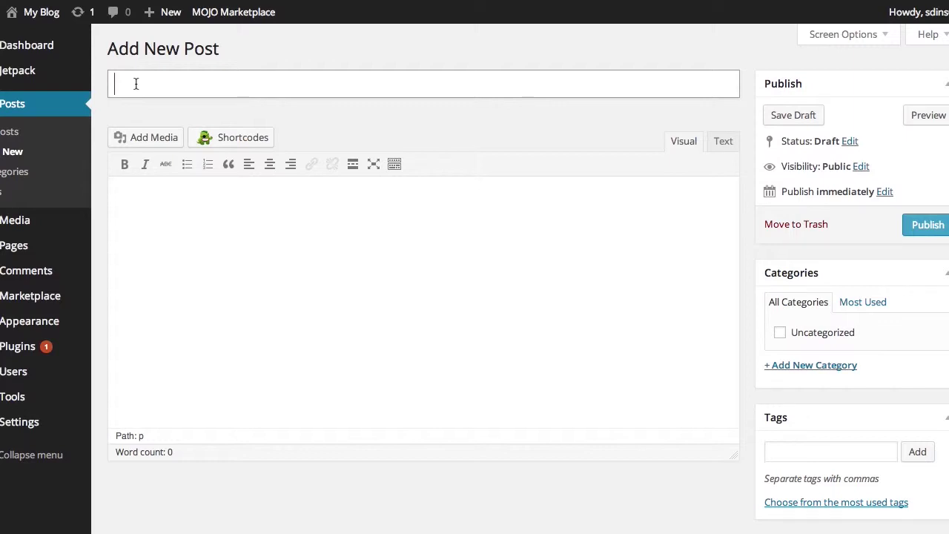
{"action": "type", "text": "How Wir"}
{"action": "key", "text": "BackSpace"}
{"action": "key", "text": "BackSpace"}
{"action": "type", "text": "ri"}
{"action": "type", "text": "ting Transform"}
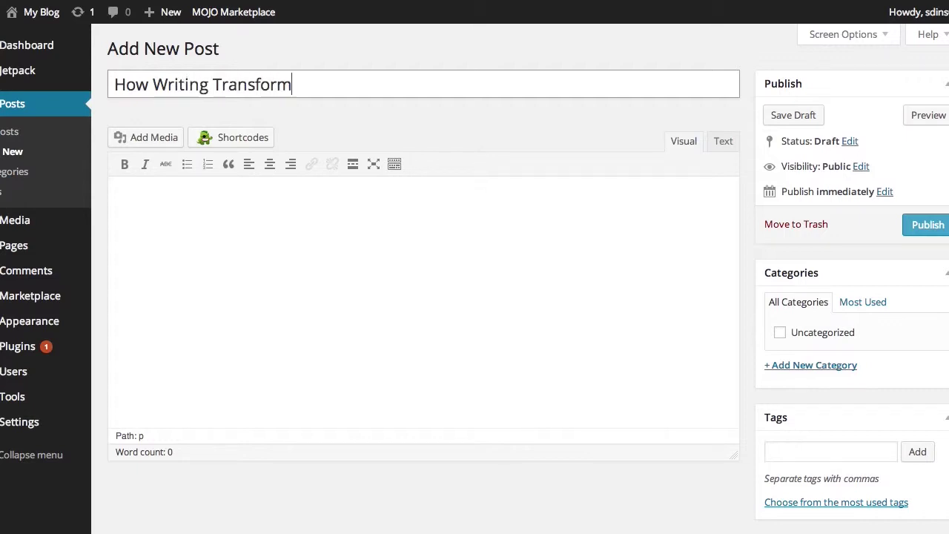
{"action": "type", "text": "ed My Career"}
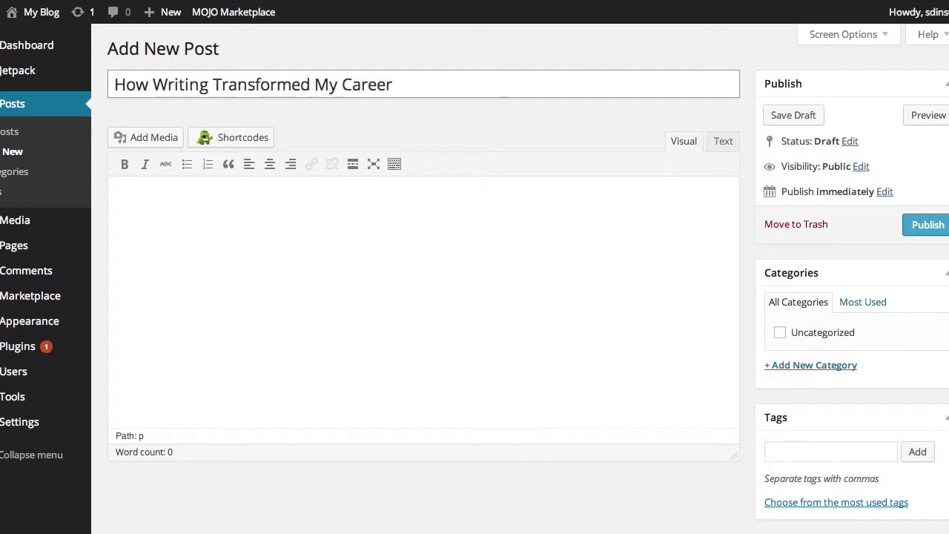
Write the opening sentence about getting ideas into the real world, with a blank line above it
{"action": "left_click", "coordinate": [188, 216]}
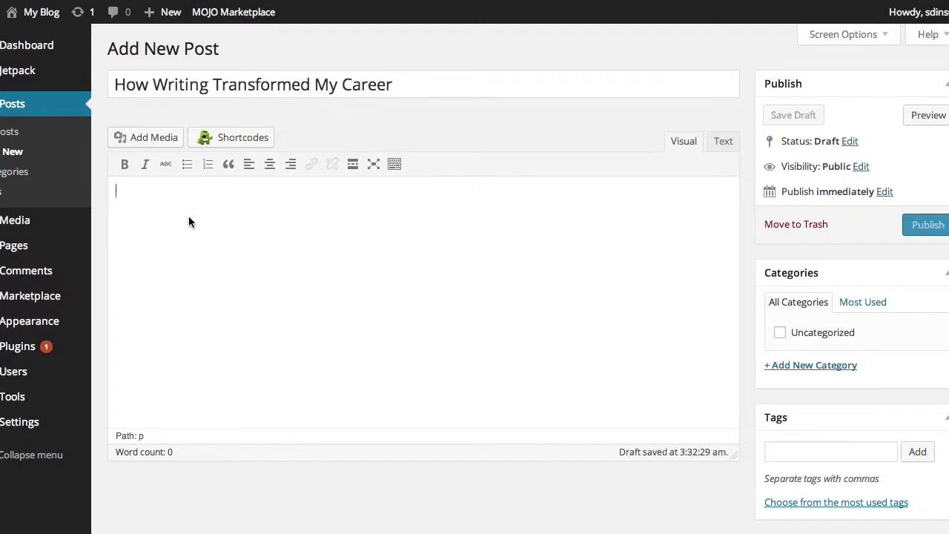
{"action": "type", "text": "It's am"}
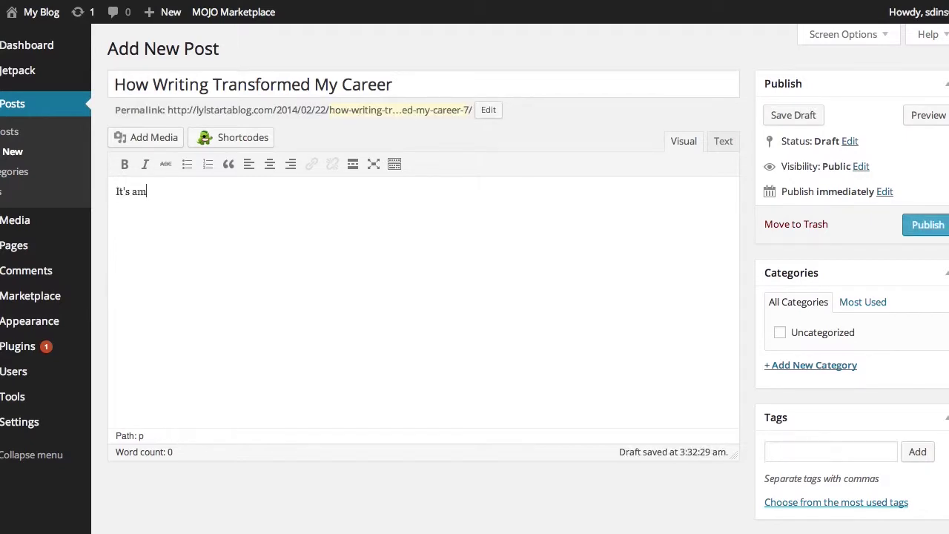
{"action": "type", "text": "azing what happens when yo"}
{"action": "type", "text": "u get id"}
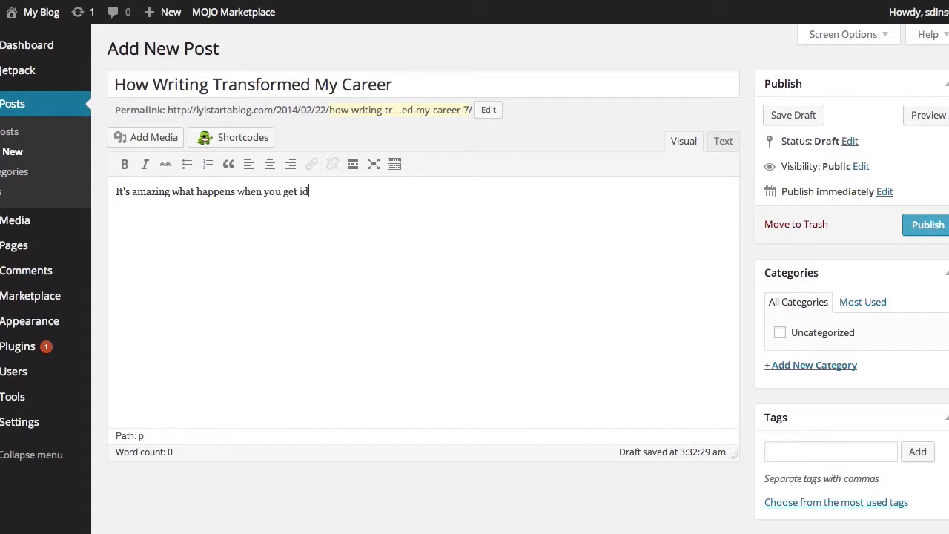
{"action": "type", "text": "eas out of your h"}
{"action": "type", "text": "ead and into the real"}
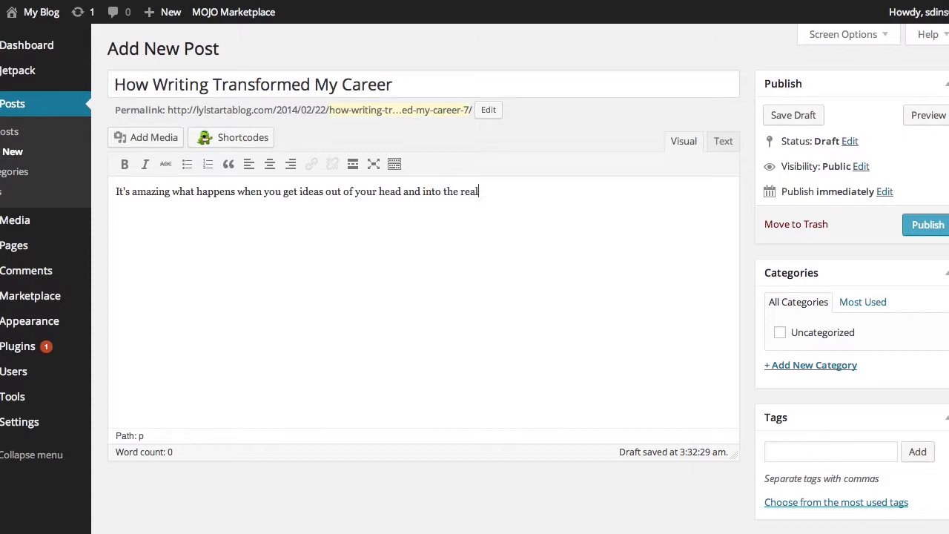
{"action": "type", "text": " world!"}
{"action": "left_click", "coordinate": [115, 193]}
{"action": "key", "text": "Return"}
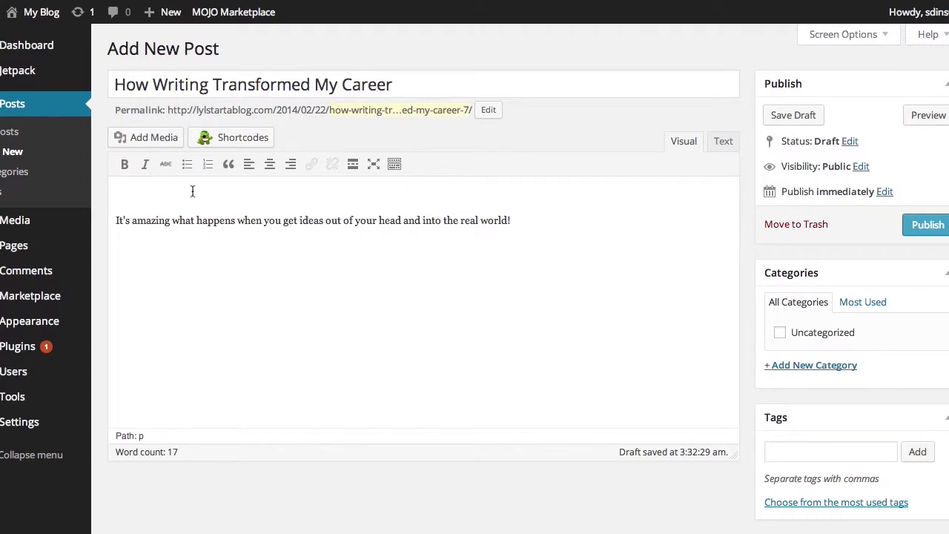
Upload Writing.png through Add Media and insert it above the opening sentence
{"action": "left_click", "coordinate": [135, 143]}
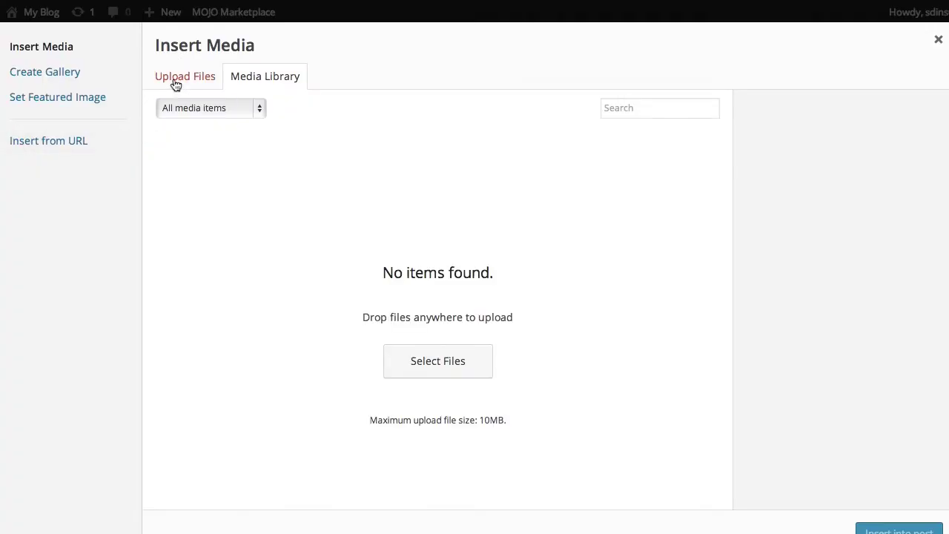
{"action": "left_click", "coordinate": [175, 83]}
{"action": "left_click", "coordinate": [541, 315]}
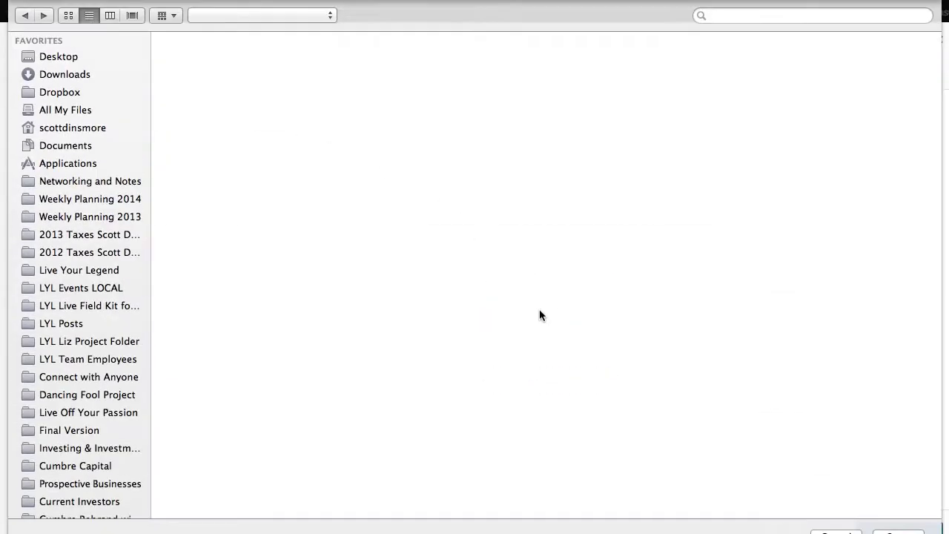
{"action": "double_click", "coordinate": [201, 52]}
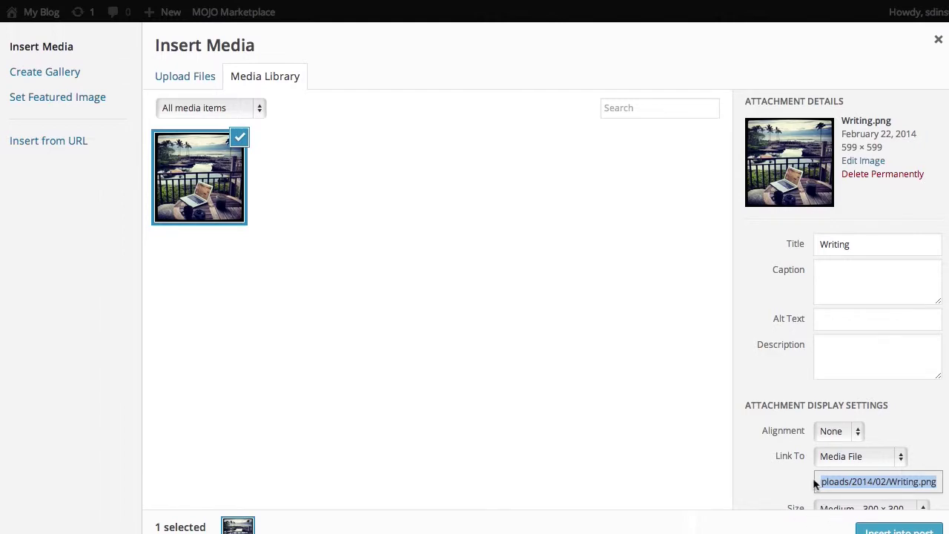
{"action": "scroll", "coordinate": [816, 482], "scroll_direction": "down", "scroll_amount": 2}
{"action": "left_click", "coordinate": [899, 530]}
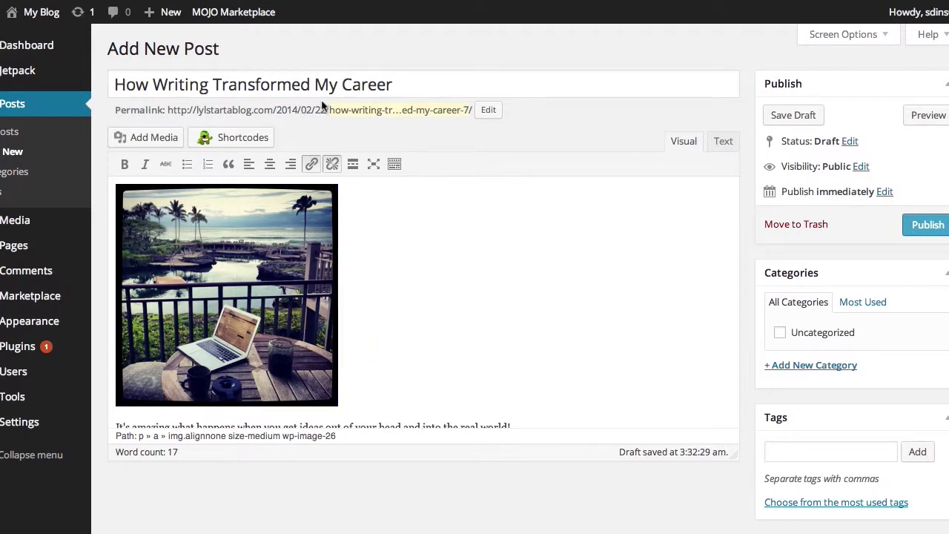
Publish 'How Writing Transformed My Career' and view the live post in a new tab
{"action": "left_click", "coordinate": [928, 225]}
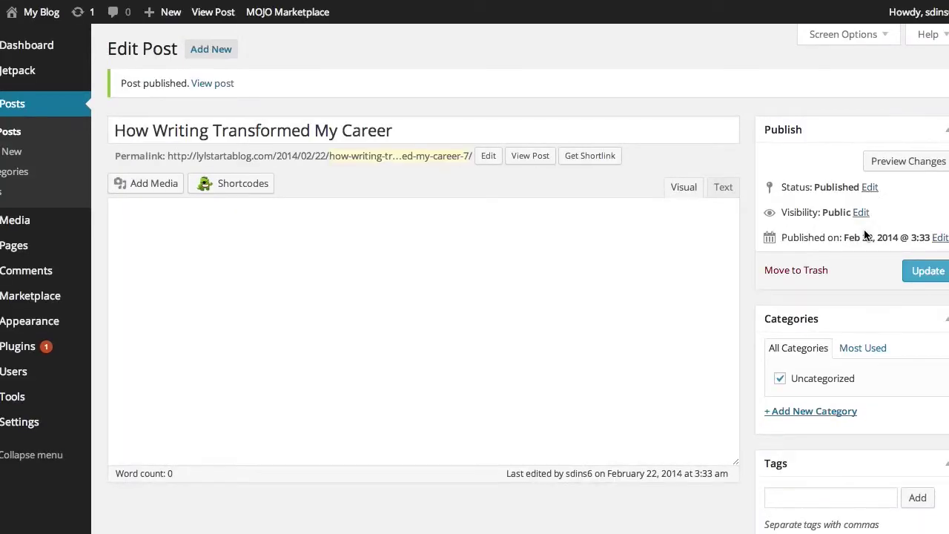
{"action": "right_click", "coordinate": [212, 85]}
{"action": "left_click", "coordinate": [219, 91]}
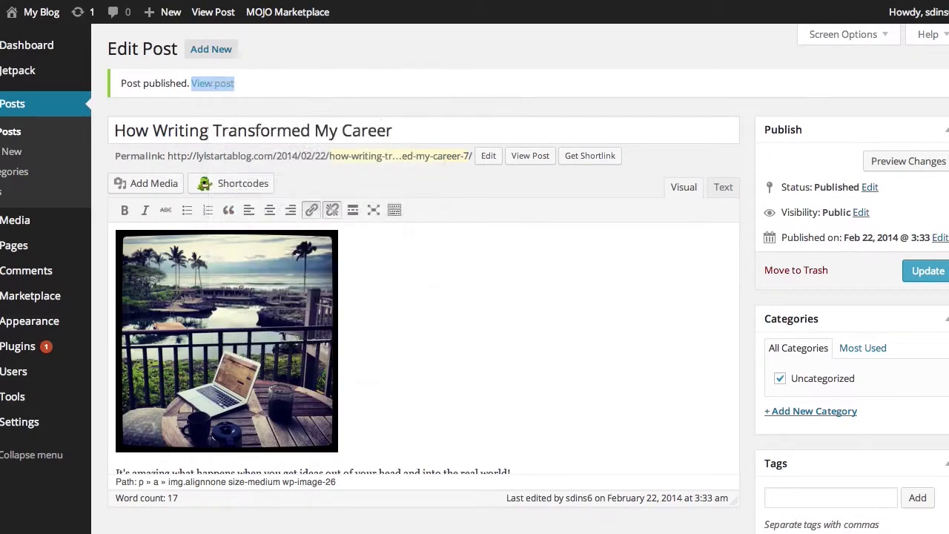